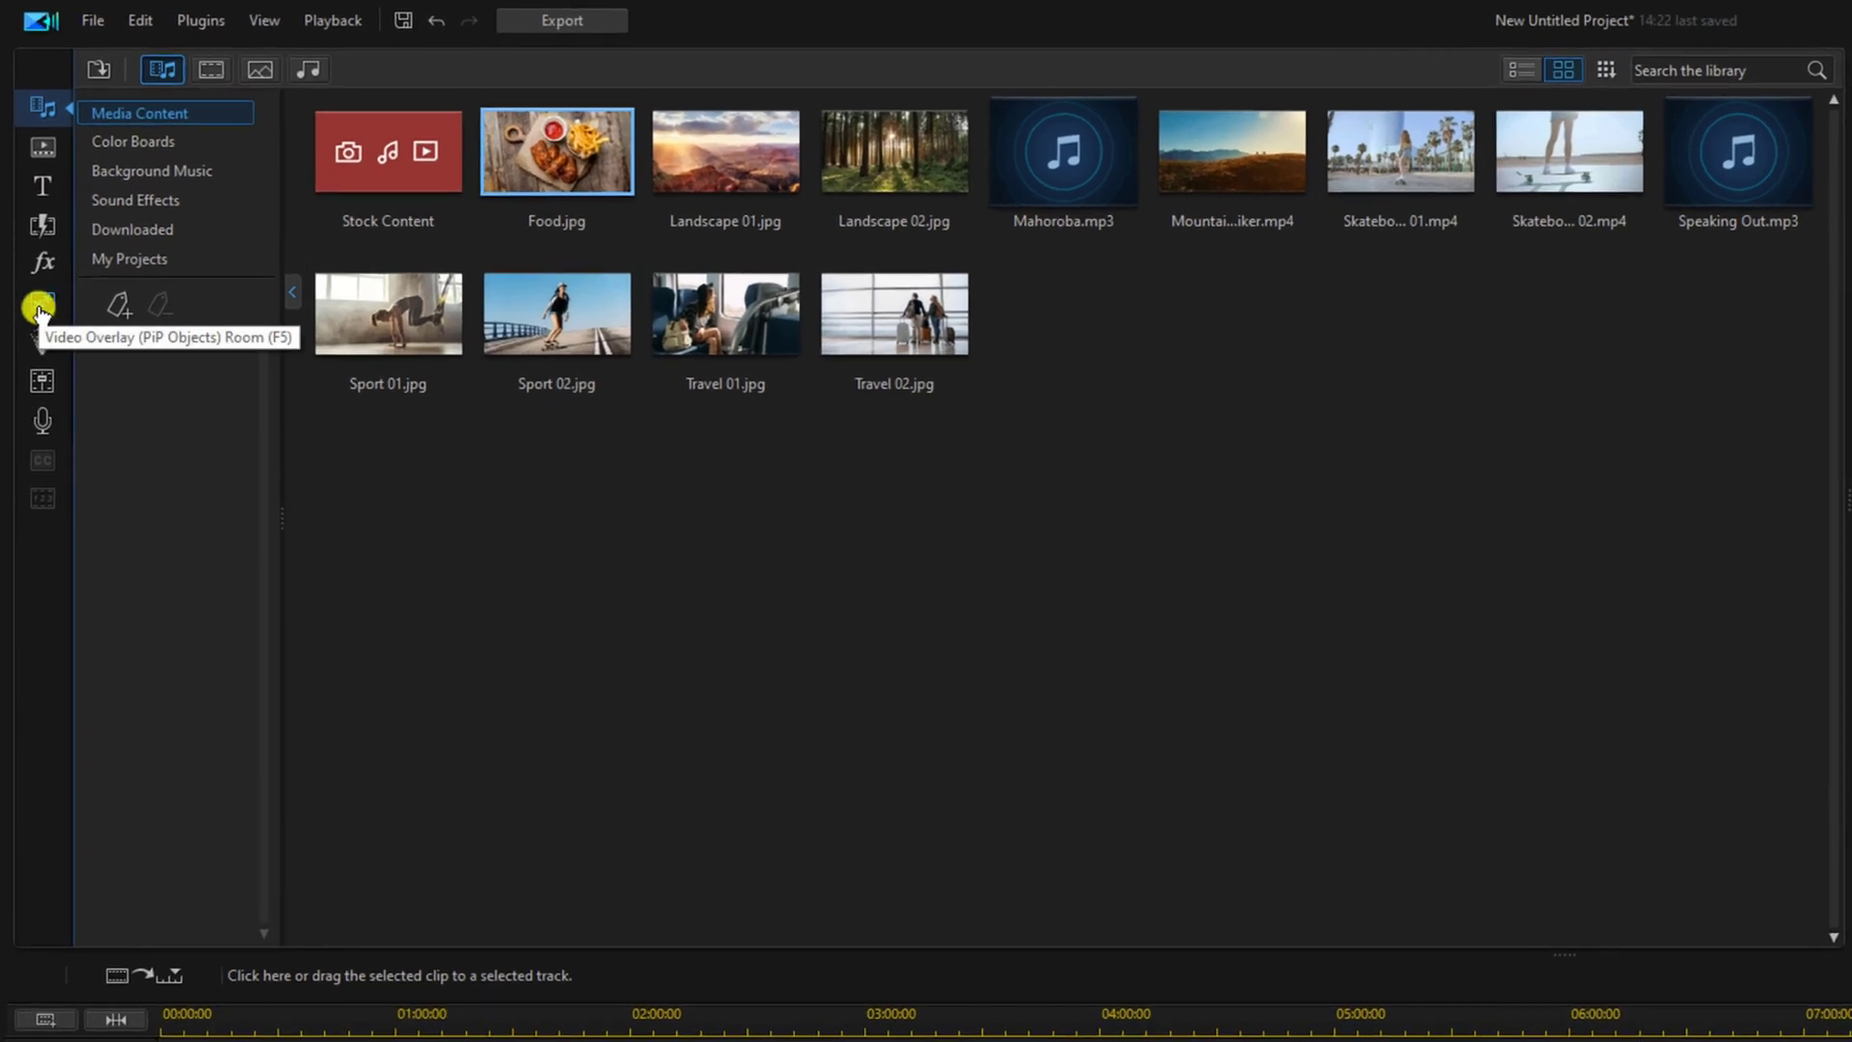
# Go to the Video Overlay (PiP Objects) Room and launch the AI Sticker Maker (Beta)
pyautogui.click(38, 311)
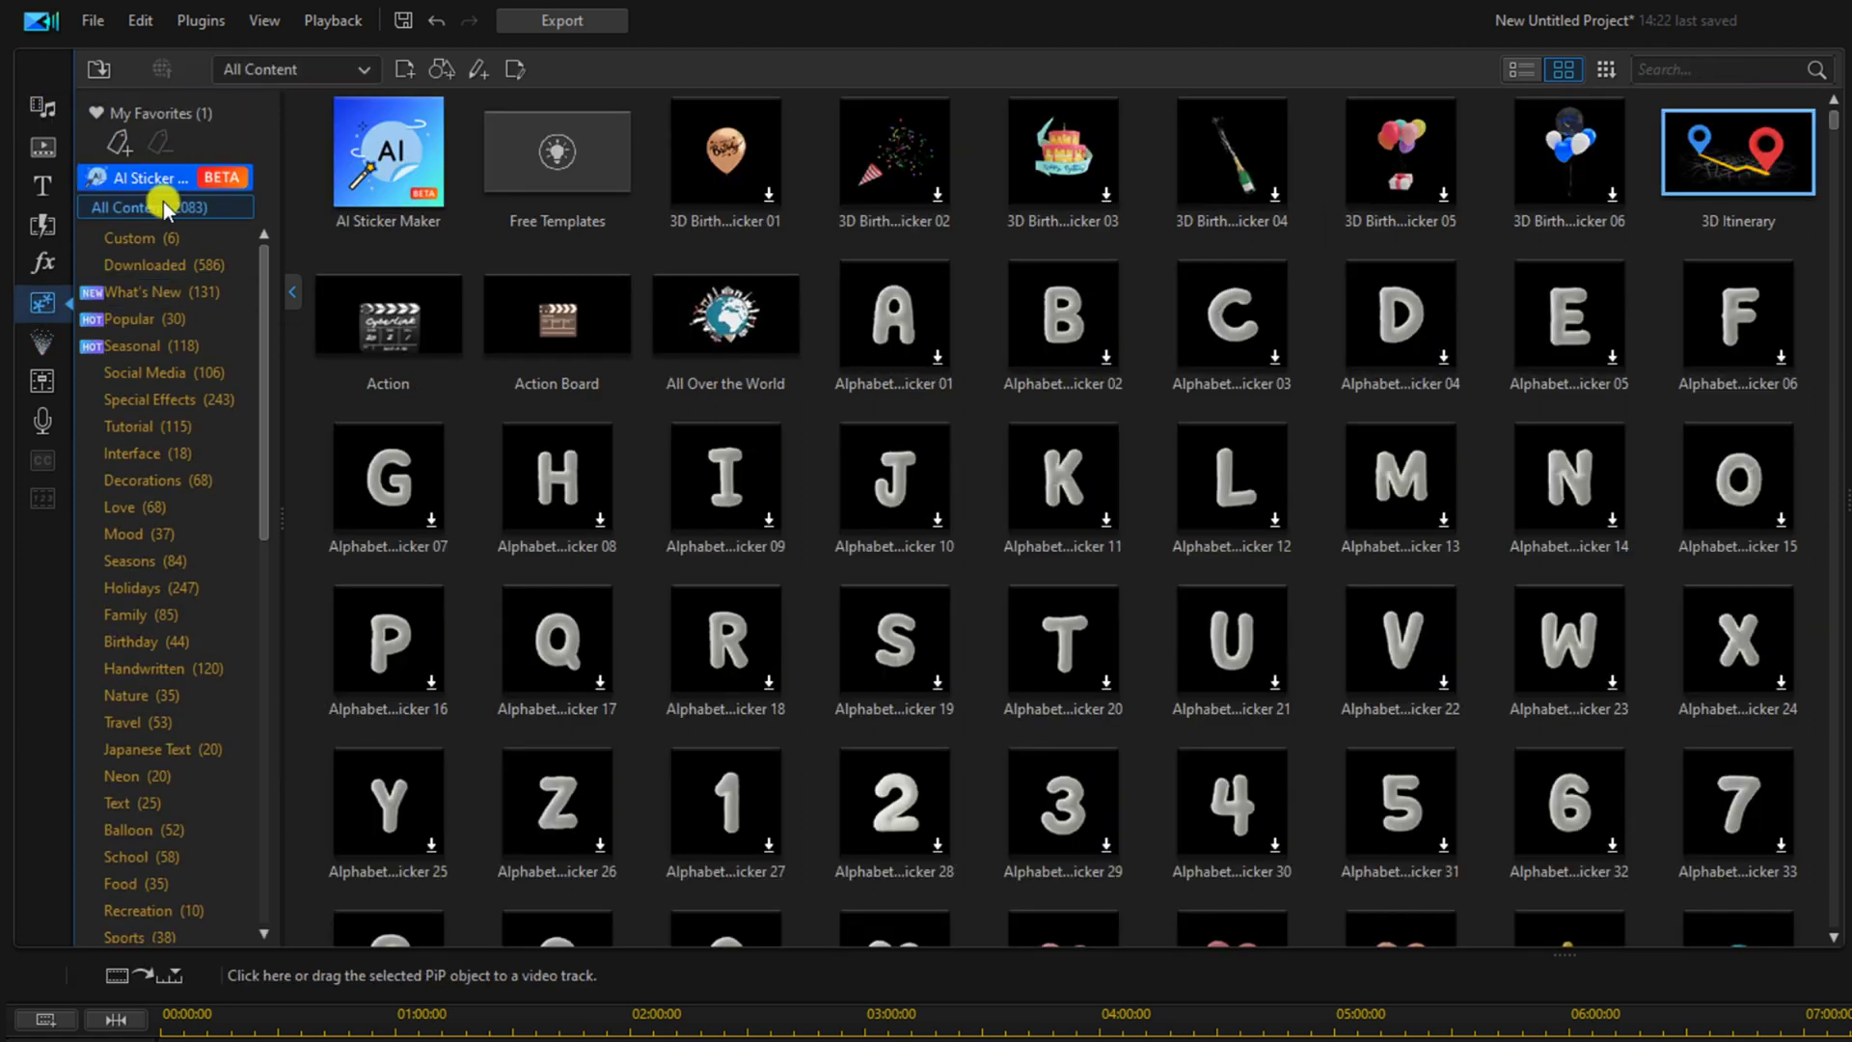
pyautogui.click(355, 180)
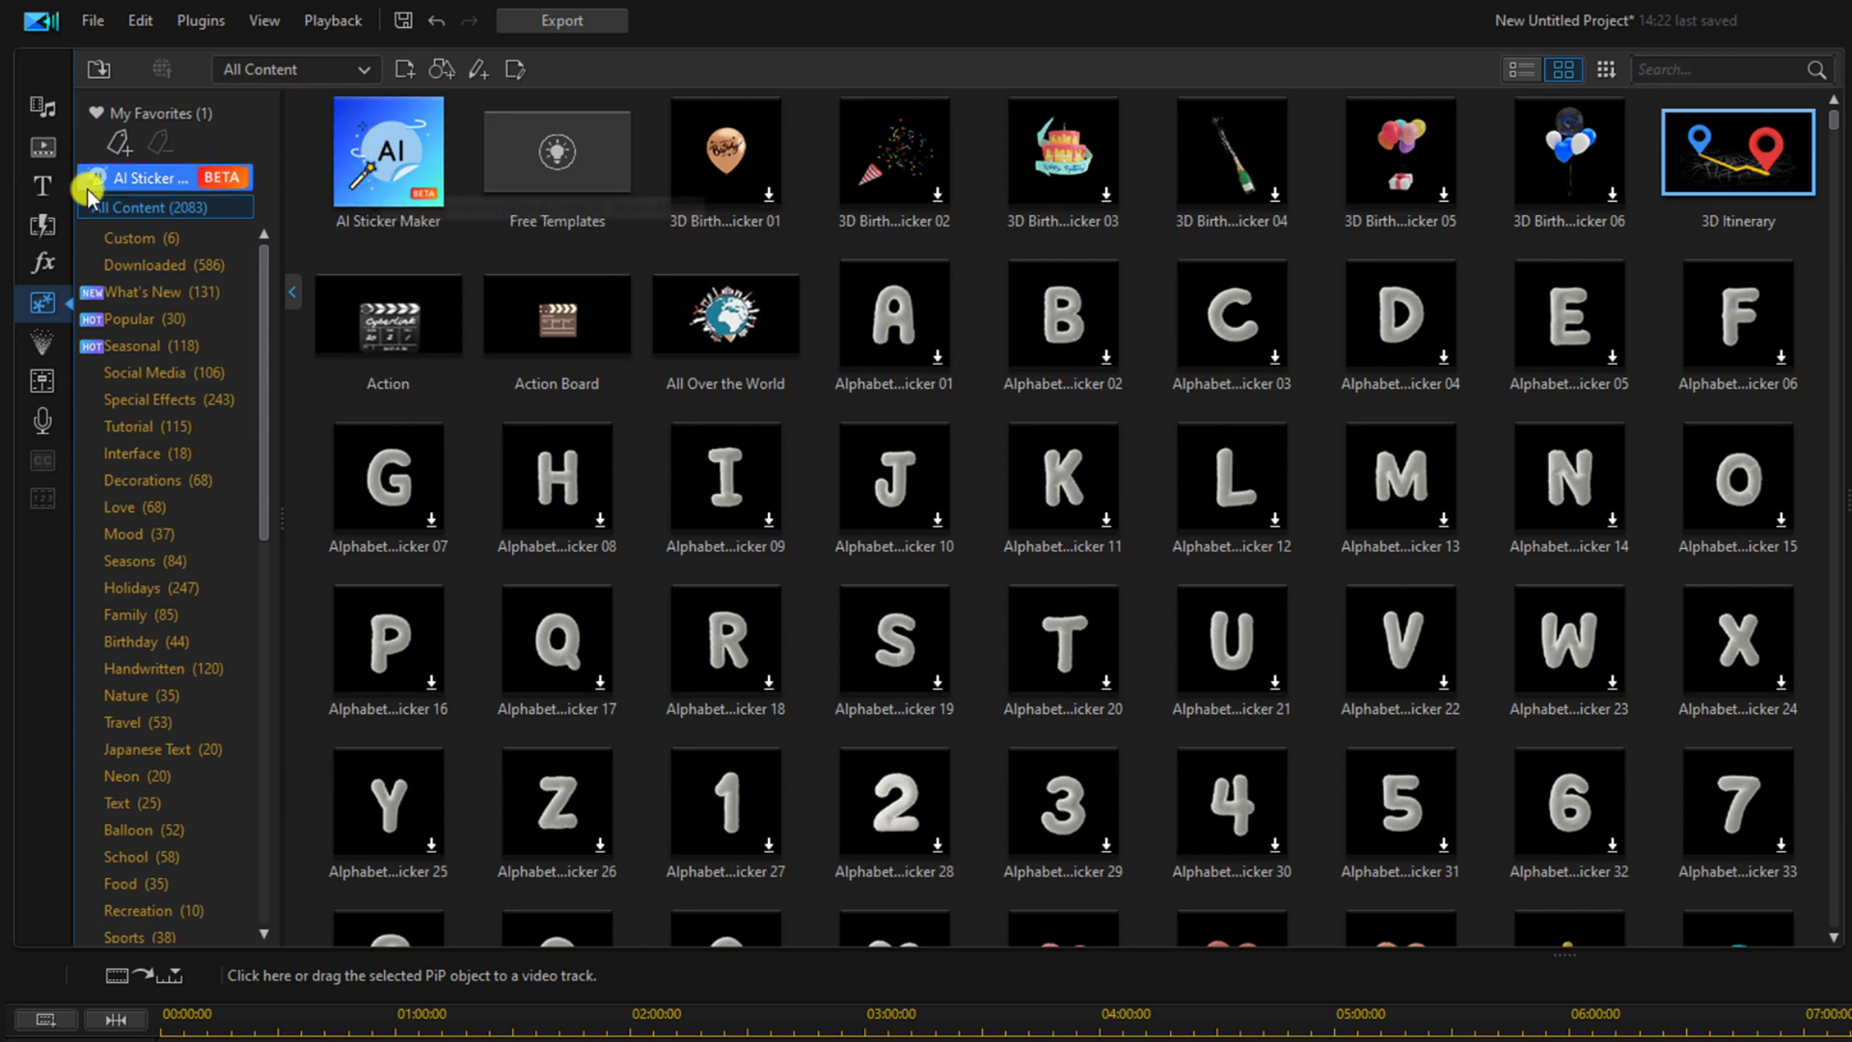
pyautogui.click(127, 180)
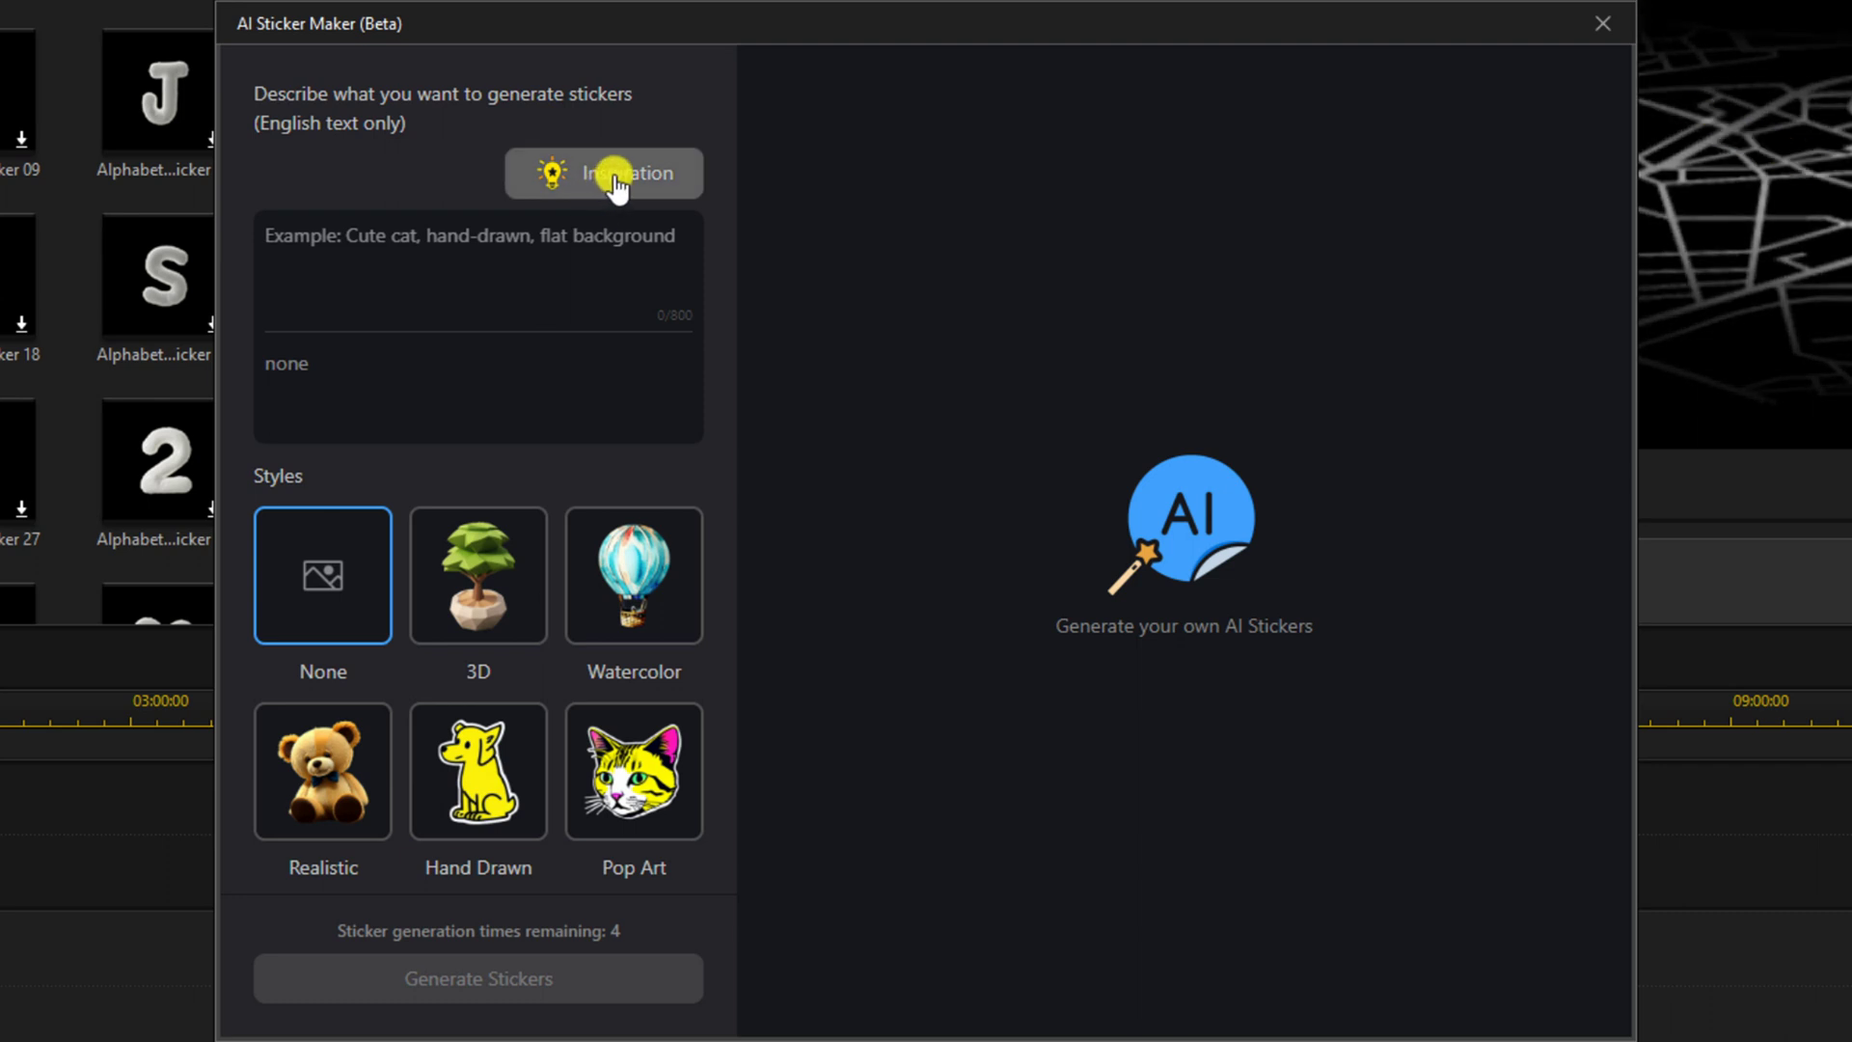
pyautogui.click(616, 185)
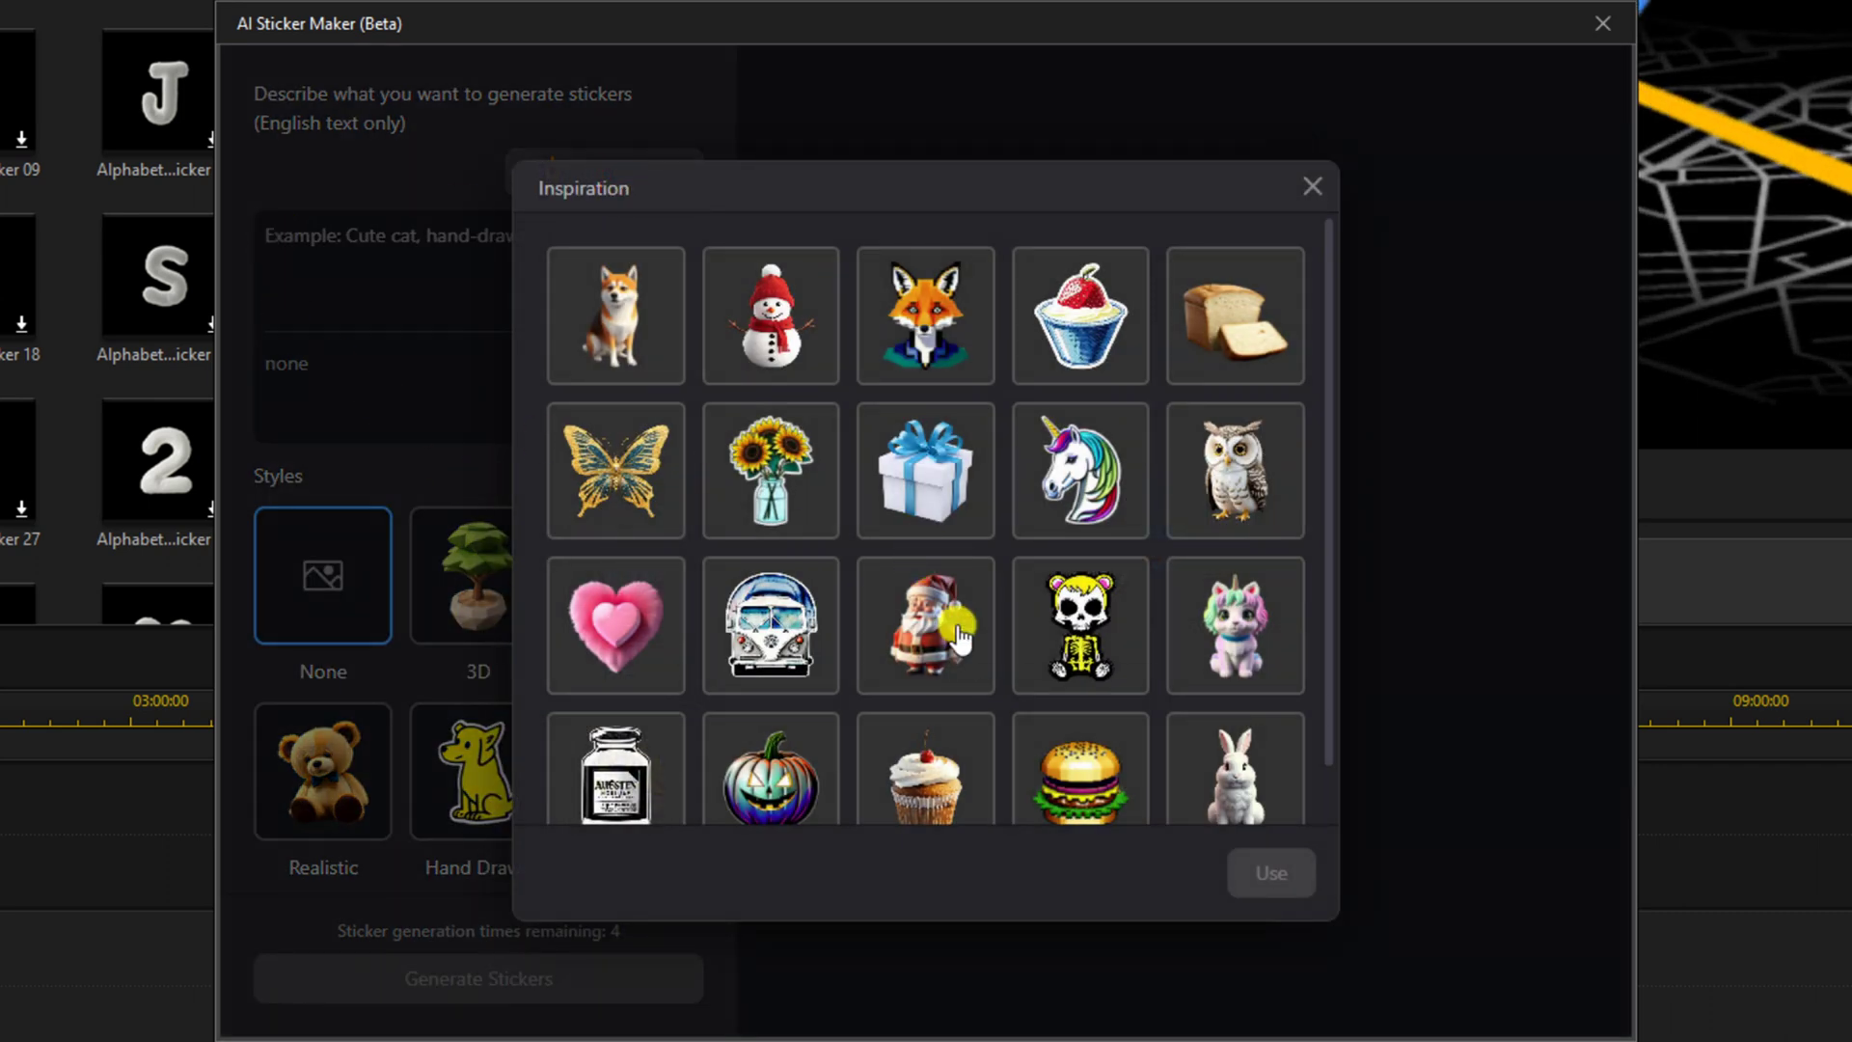
pyautogui.scroll(-1, 1119, 618)
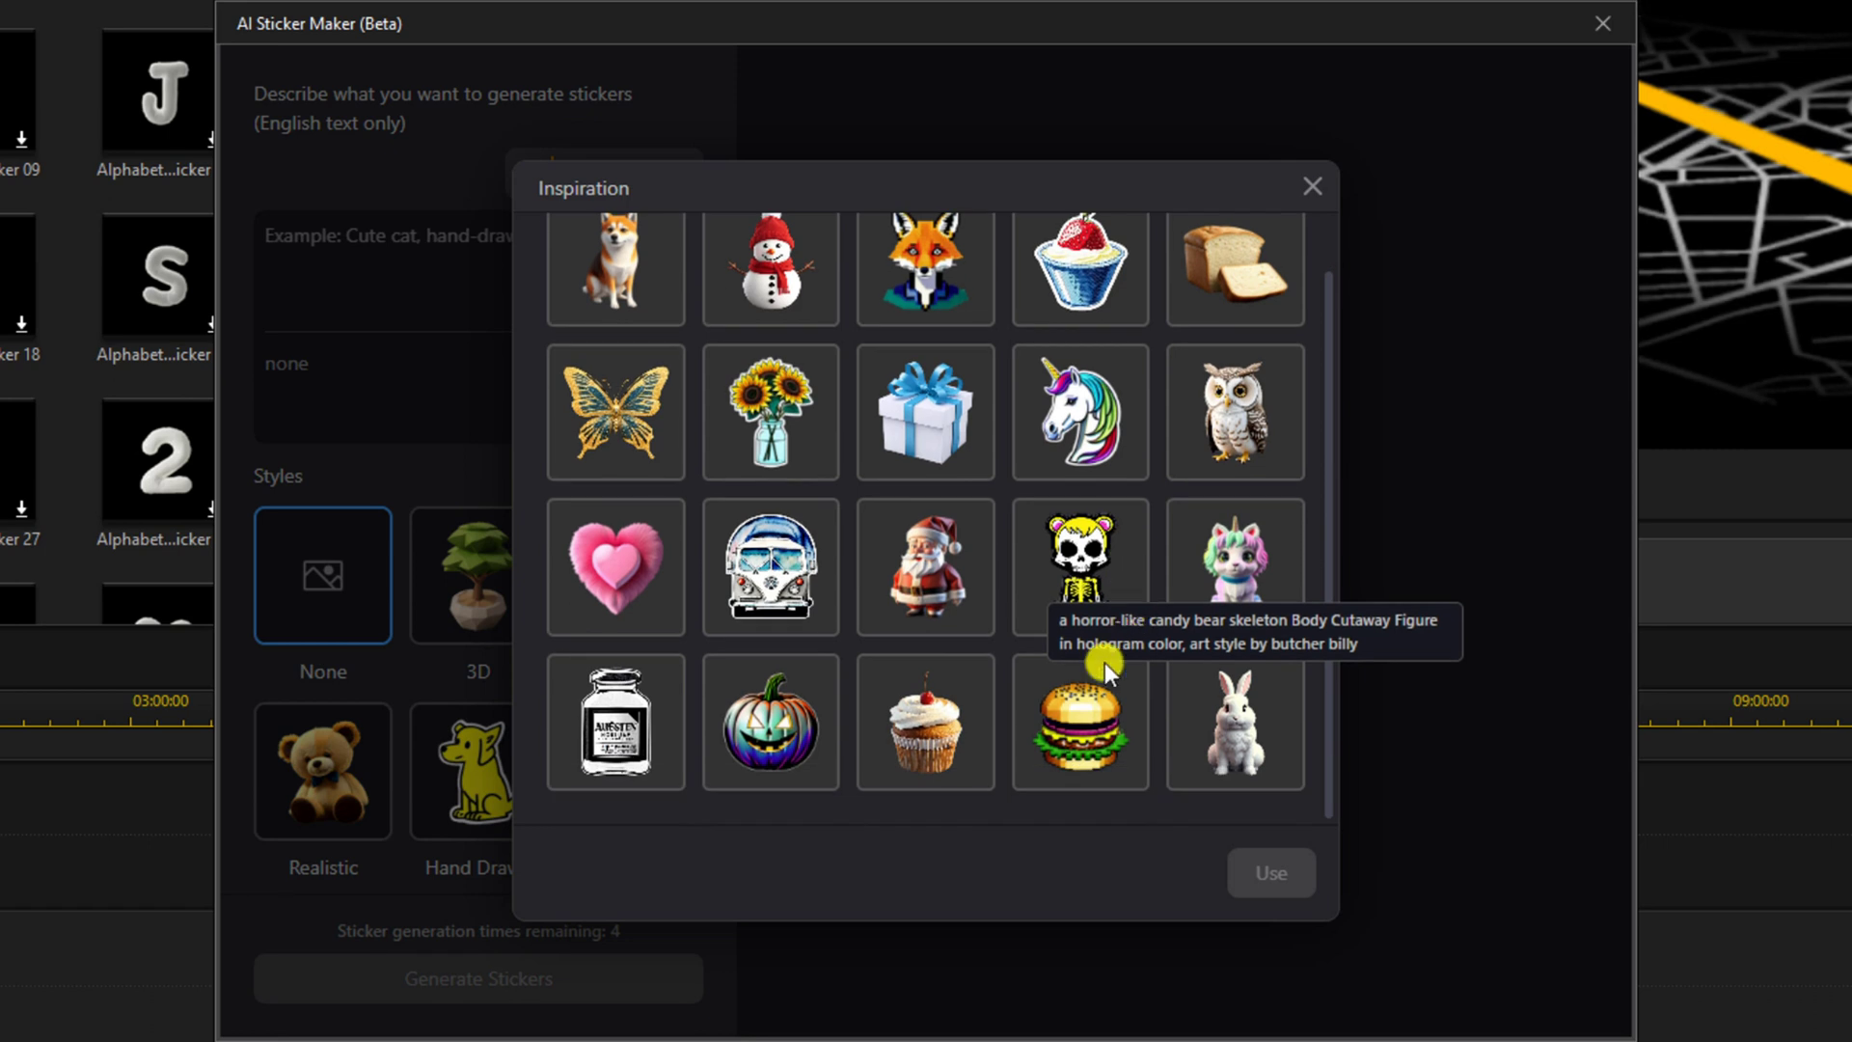
pyautogui.scroll(1, 1088, 697)
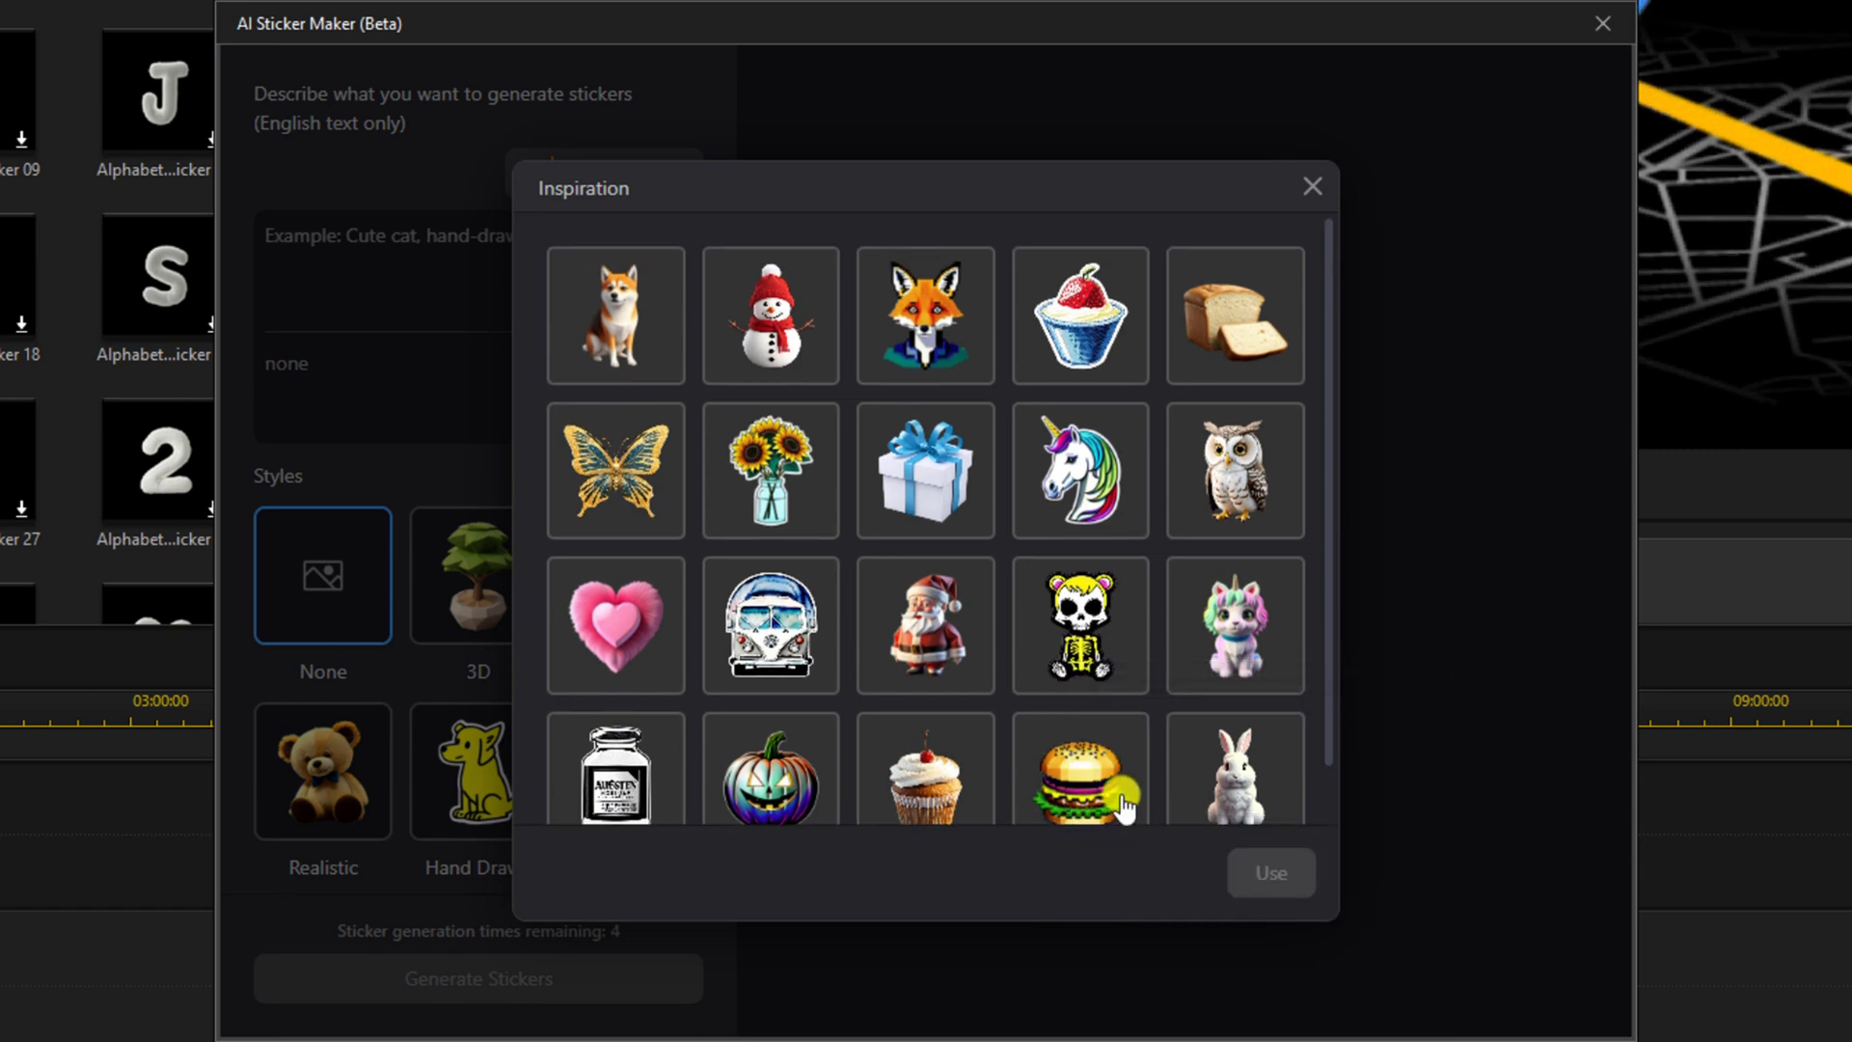
pyautogui.click(1071, 772)
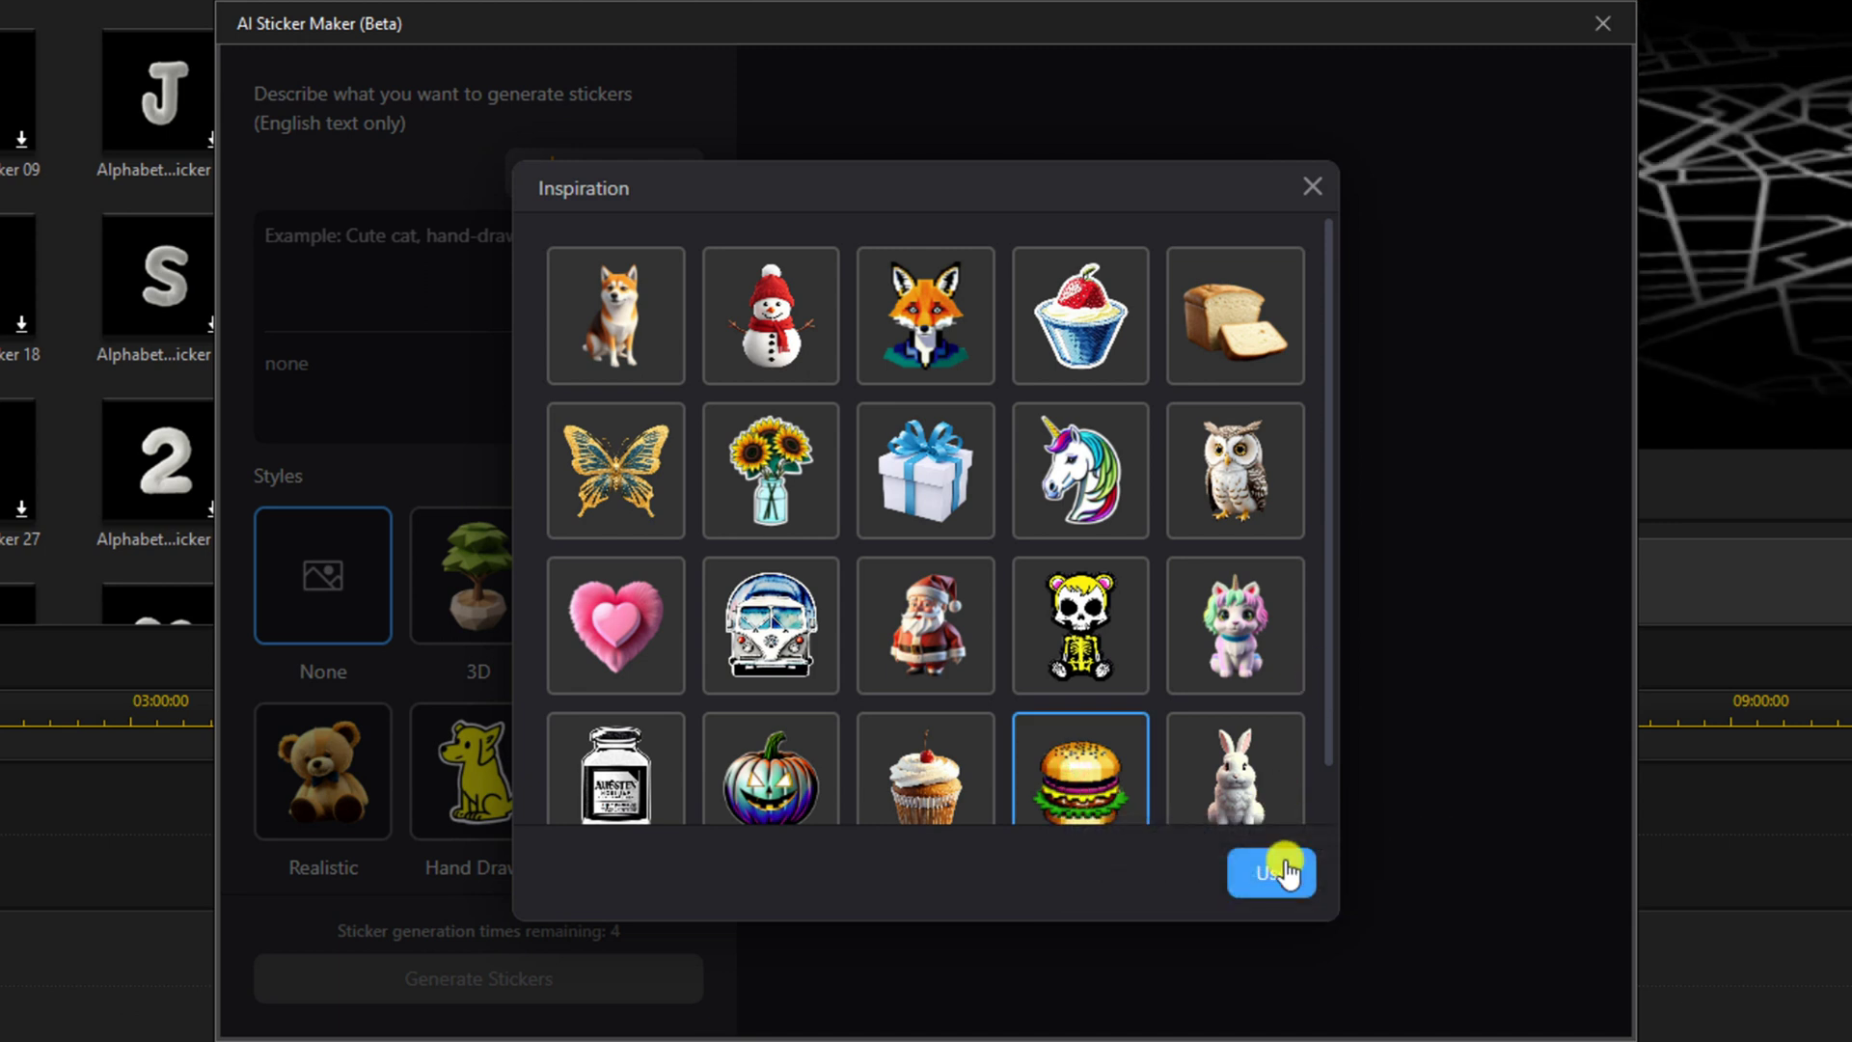
# Dismiss the inspiration examples, enter the prompt 'Cheeseburger', pick Pop Art style and generate stickers
pyautogui.click(1313, 188)
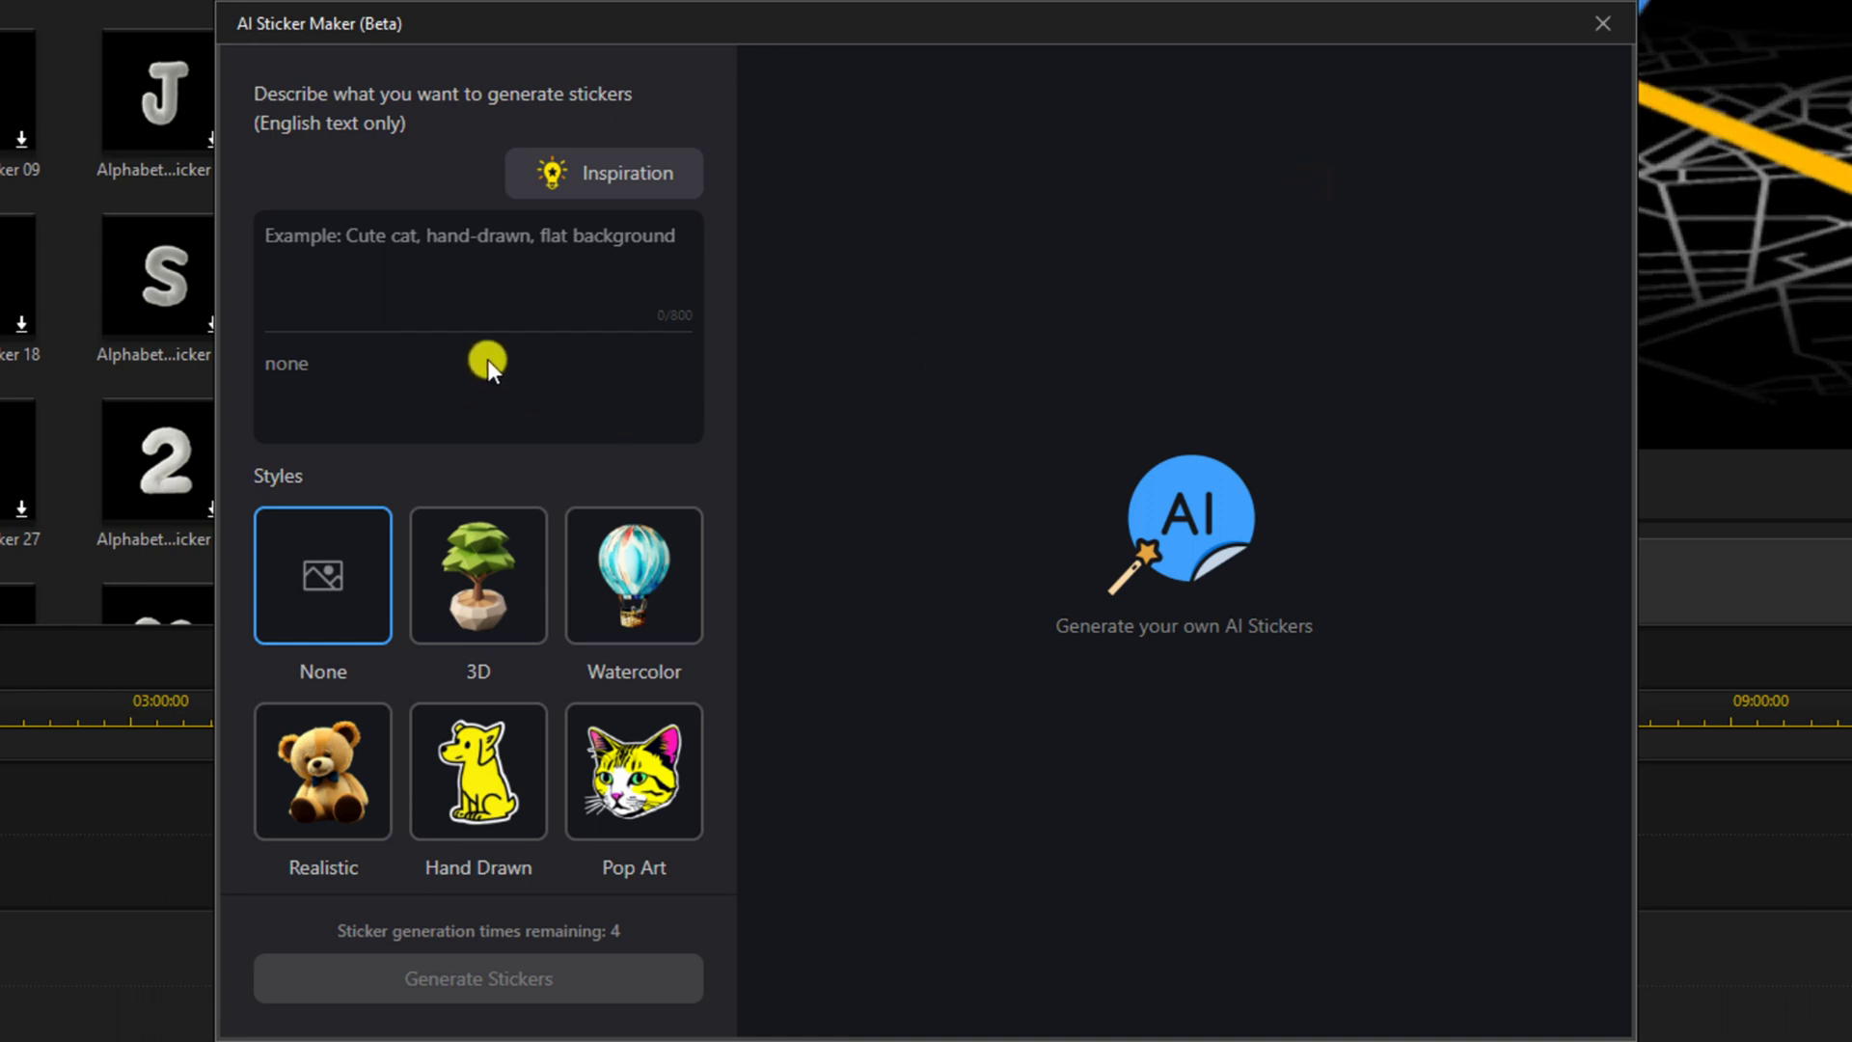
pyautogui.click(424, 295)
pyautogui.write('Cheese')
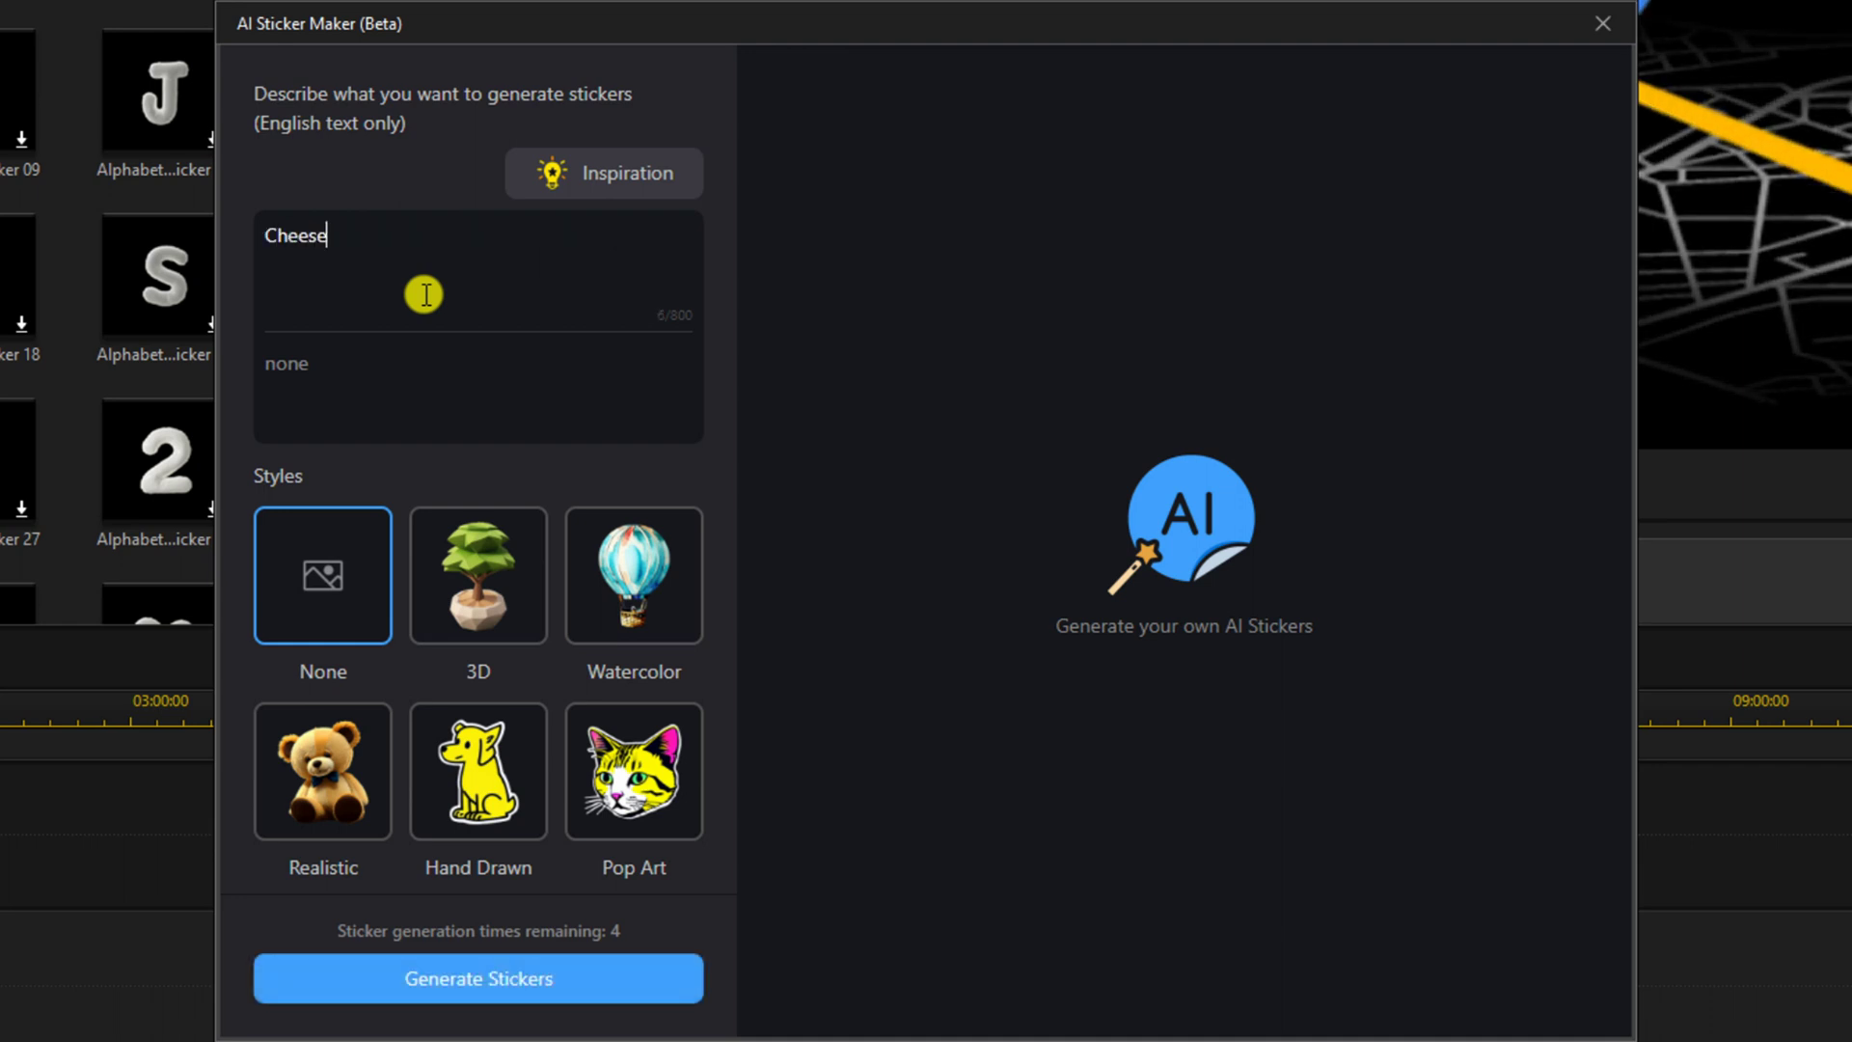
pyautogui.write('burger')
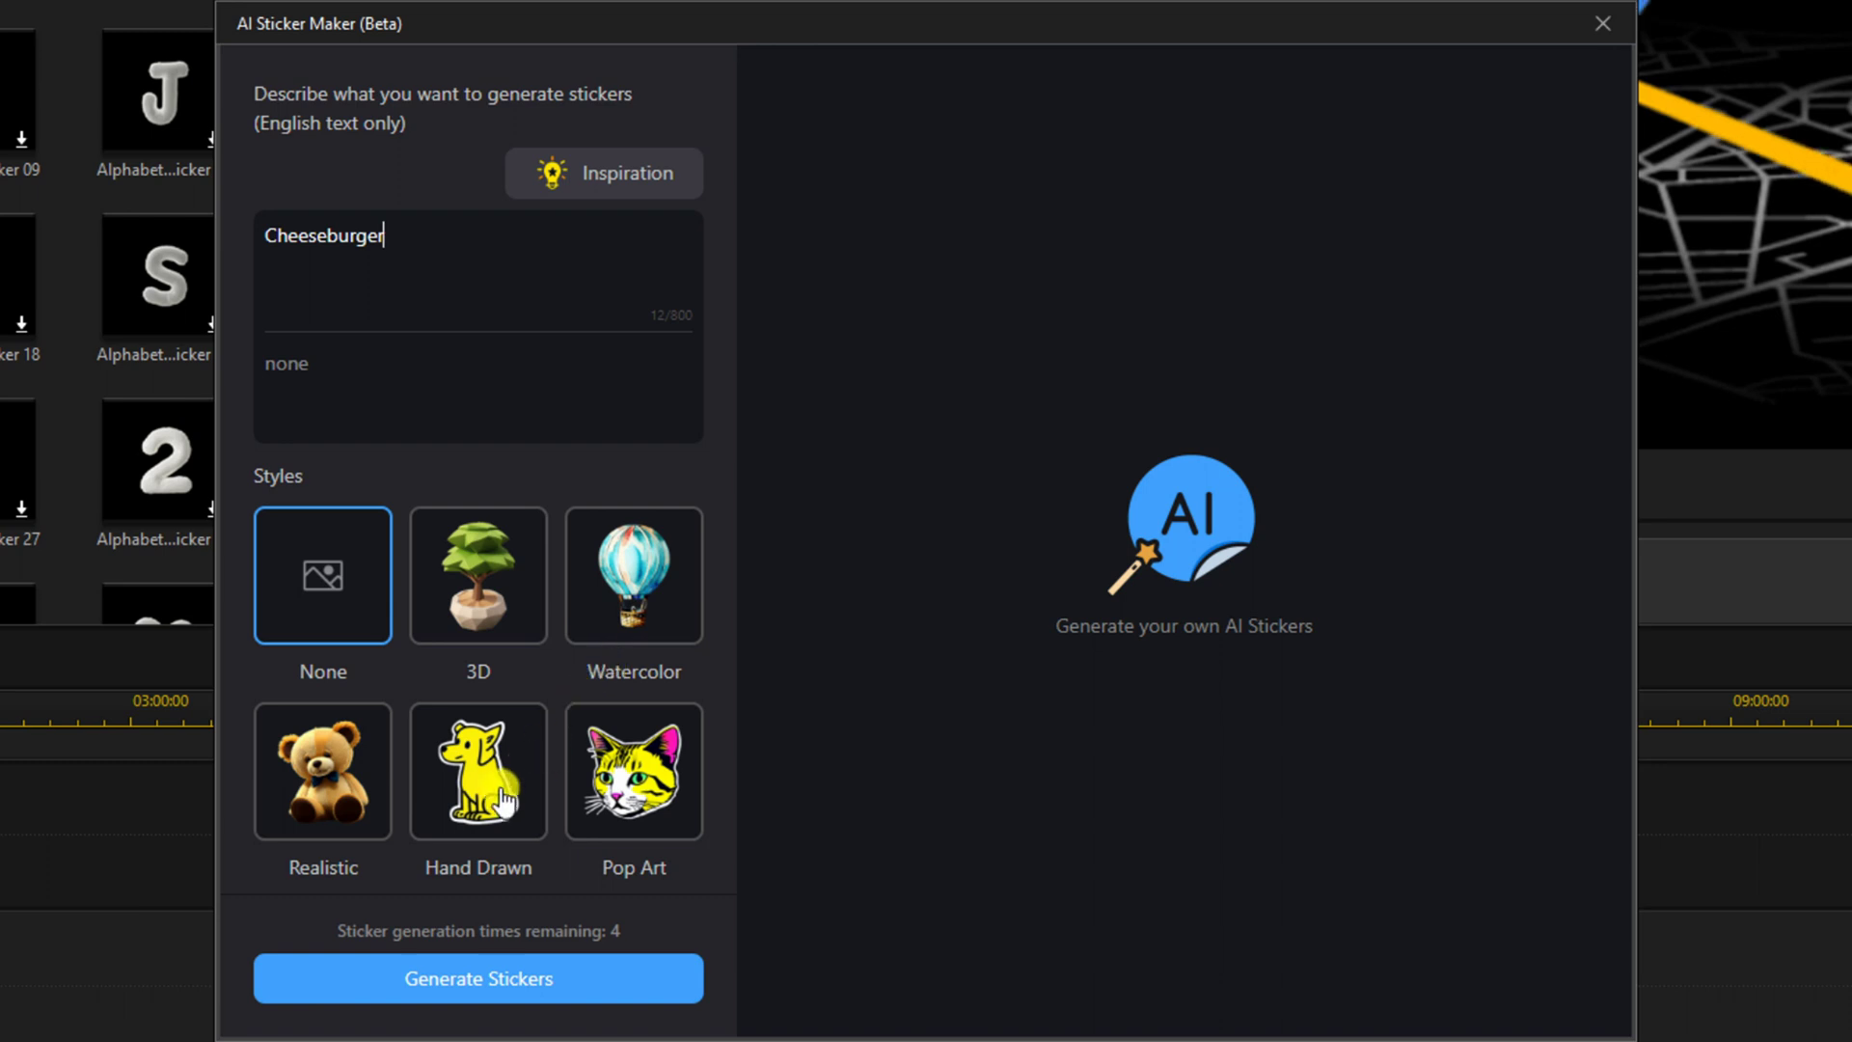
pyautogui.click(650, 799)
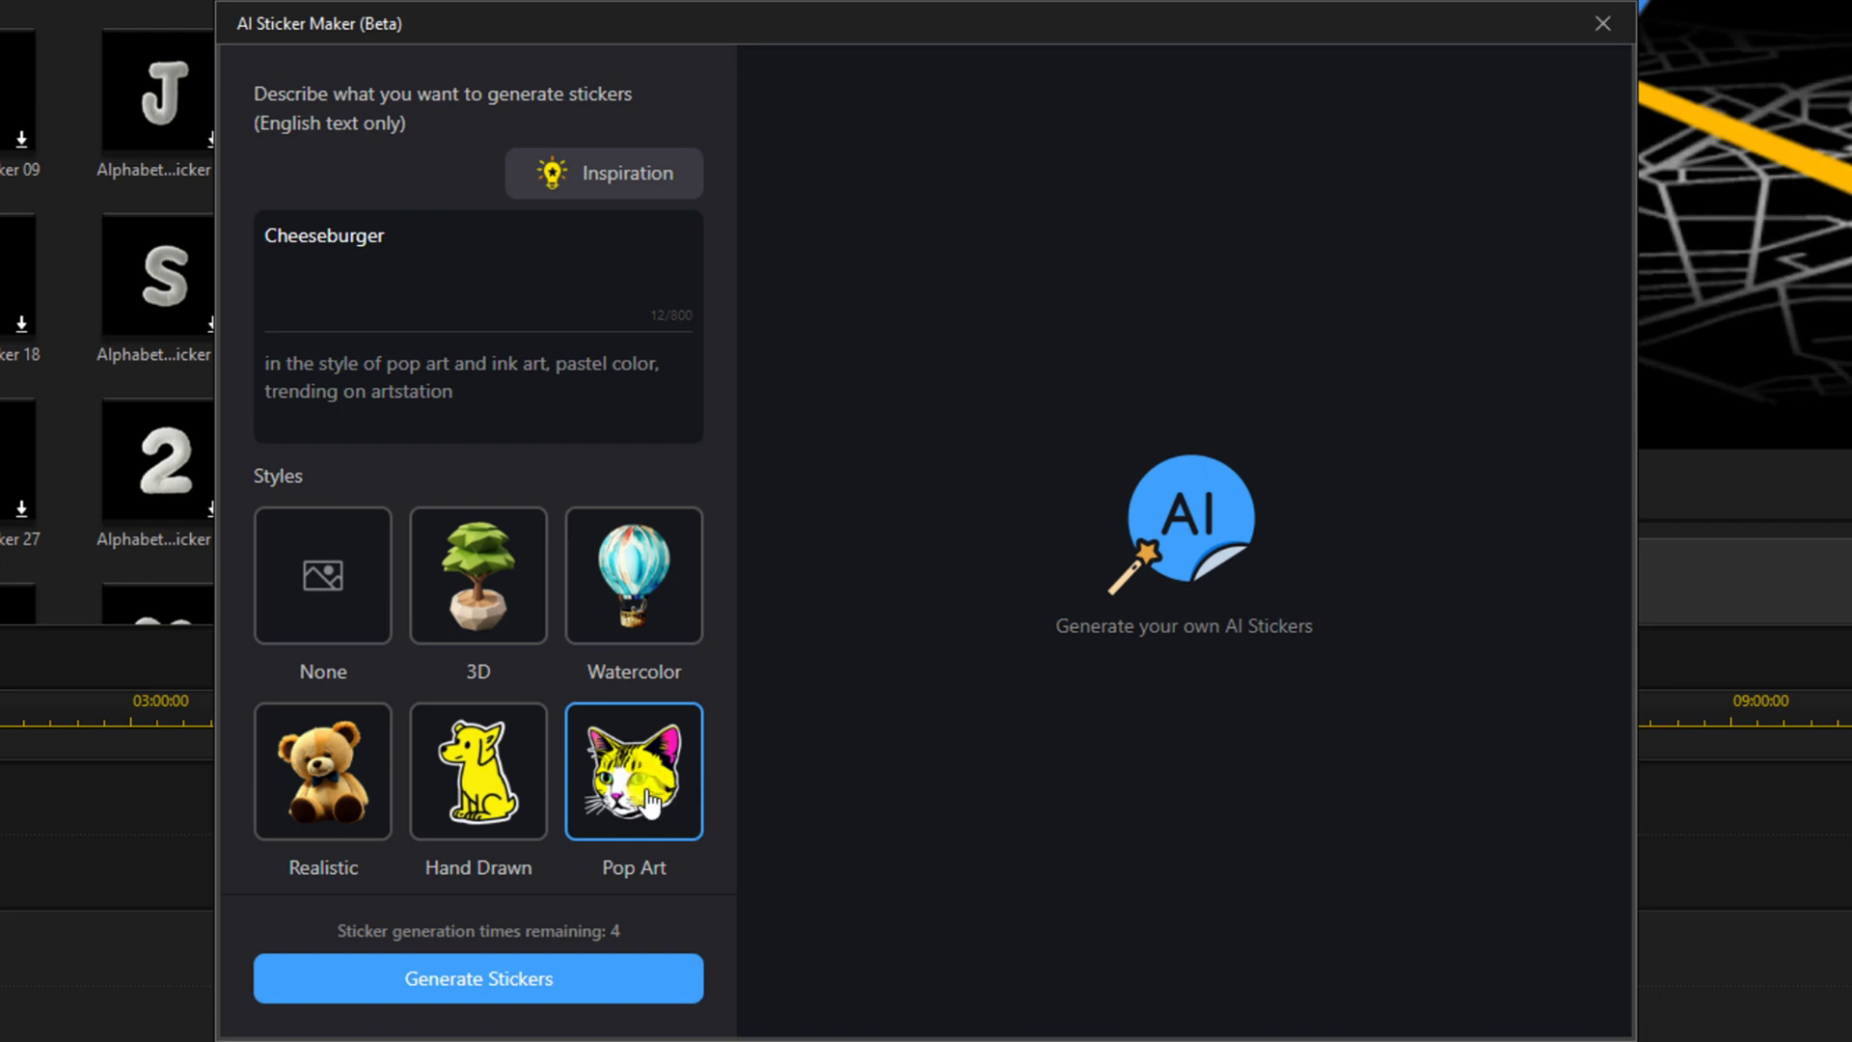
pyautogui.click(606, 980)
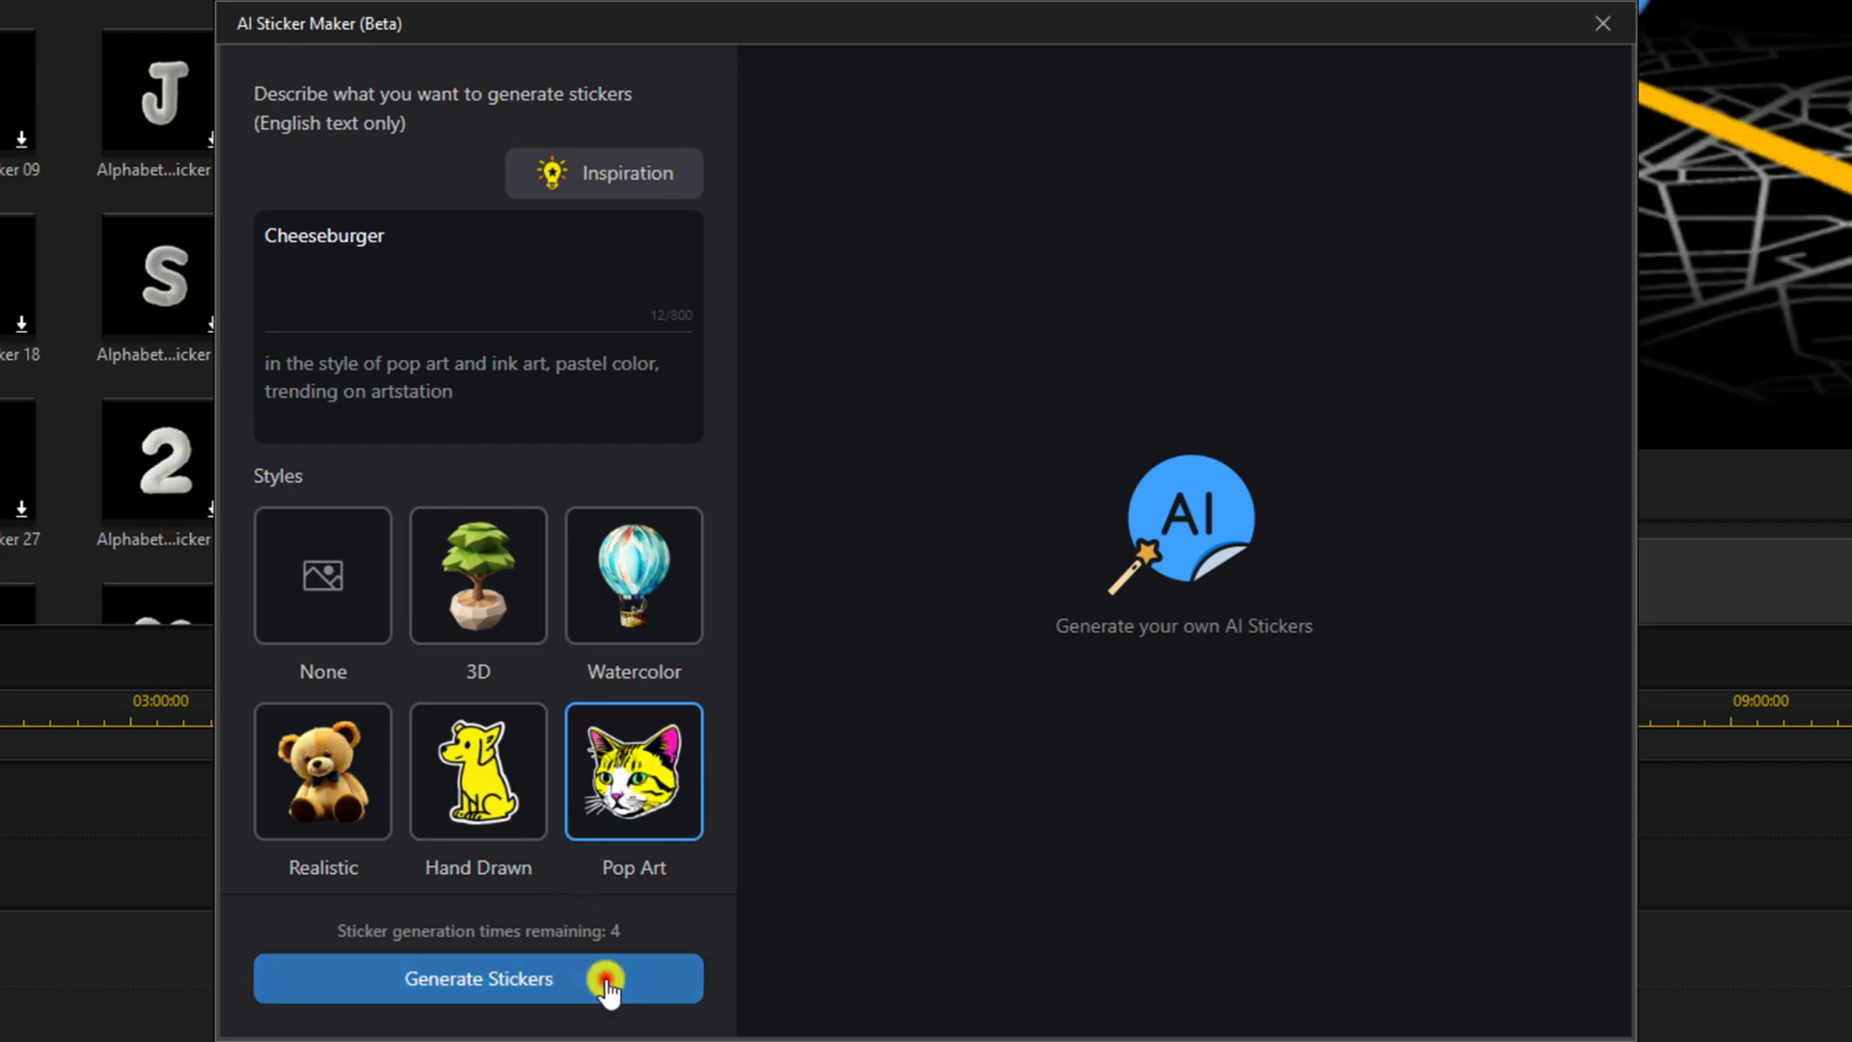
pyautogui.click(606, 980)
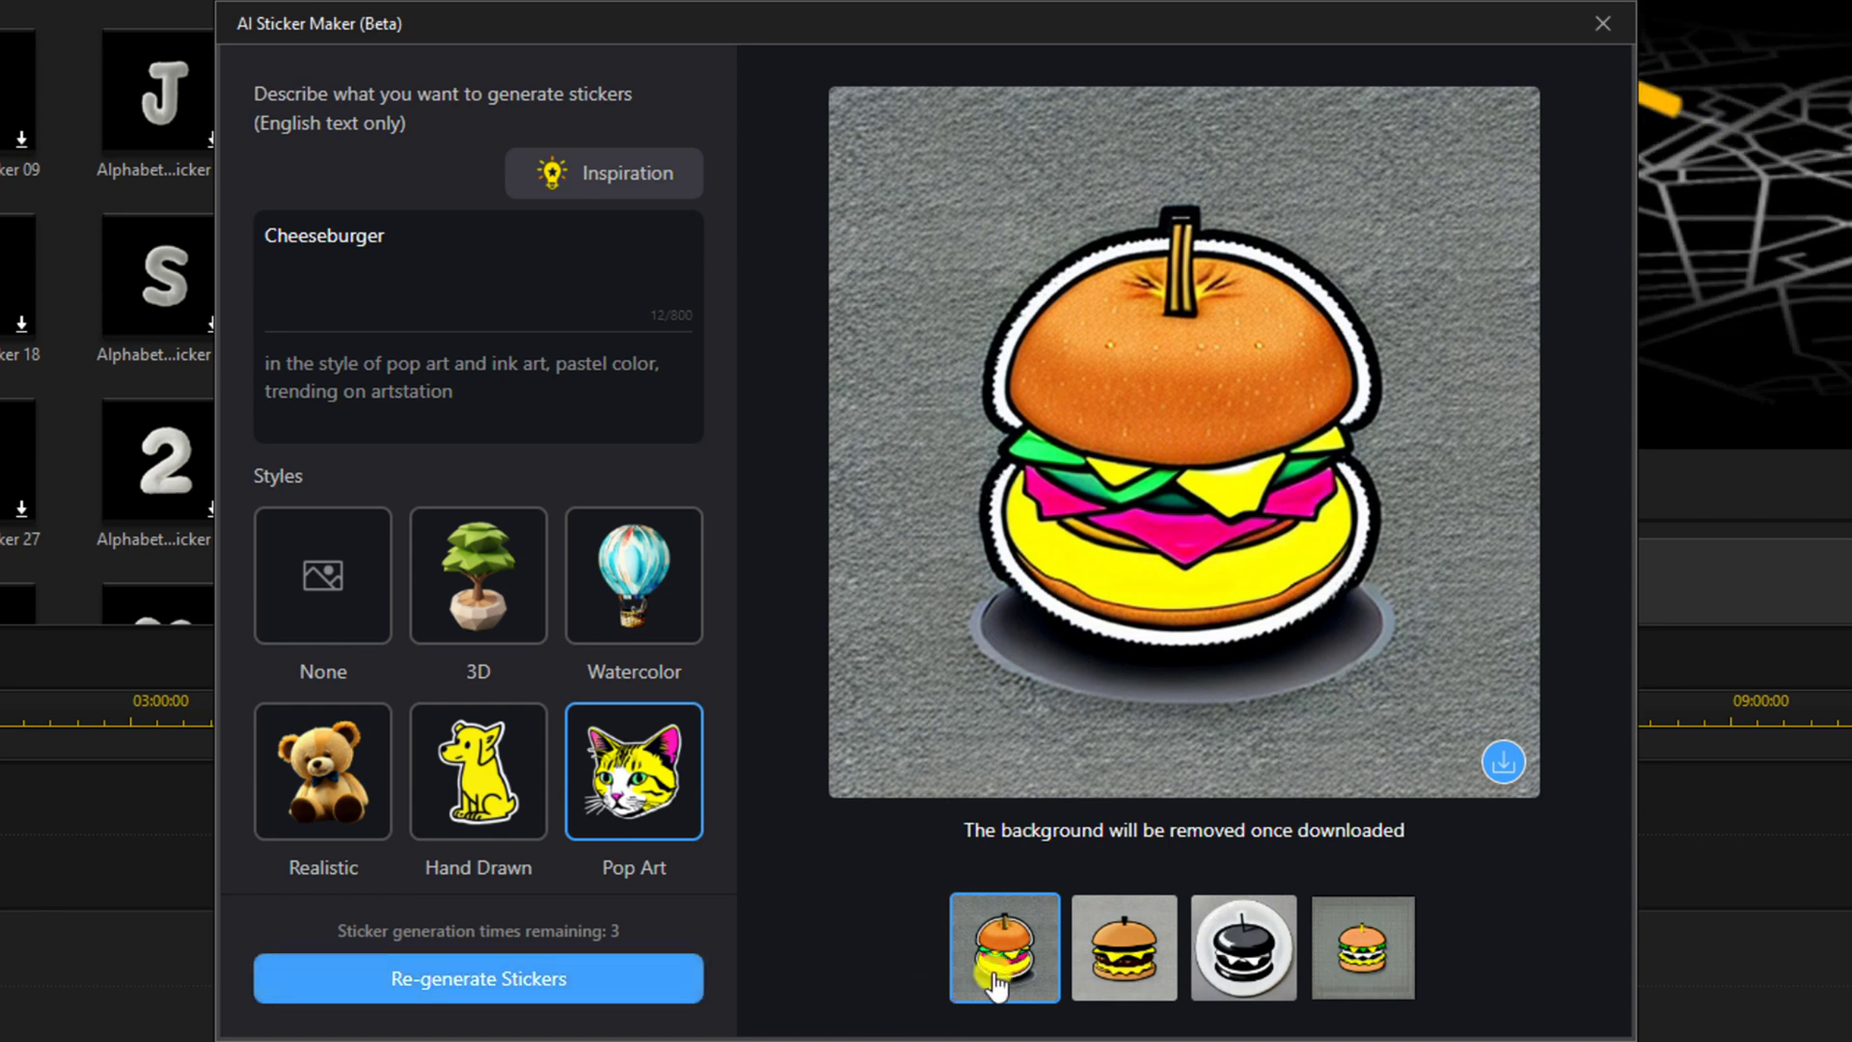
# Preview each of the four pop-art cheeseburger stickers, then re-generate a fresh set
pyautogui.click(1130, 966)
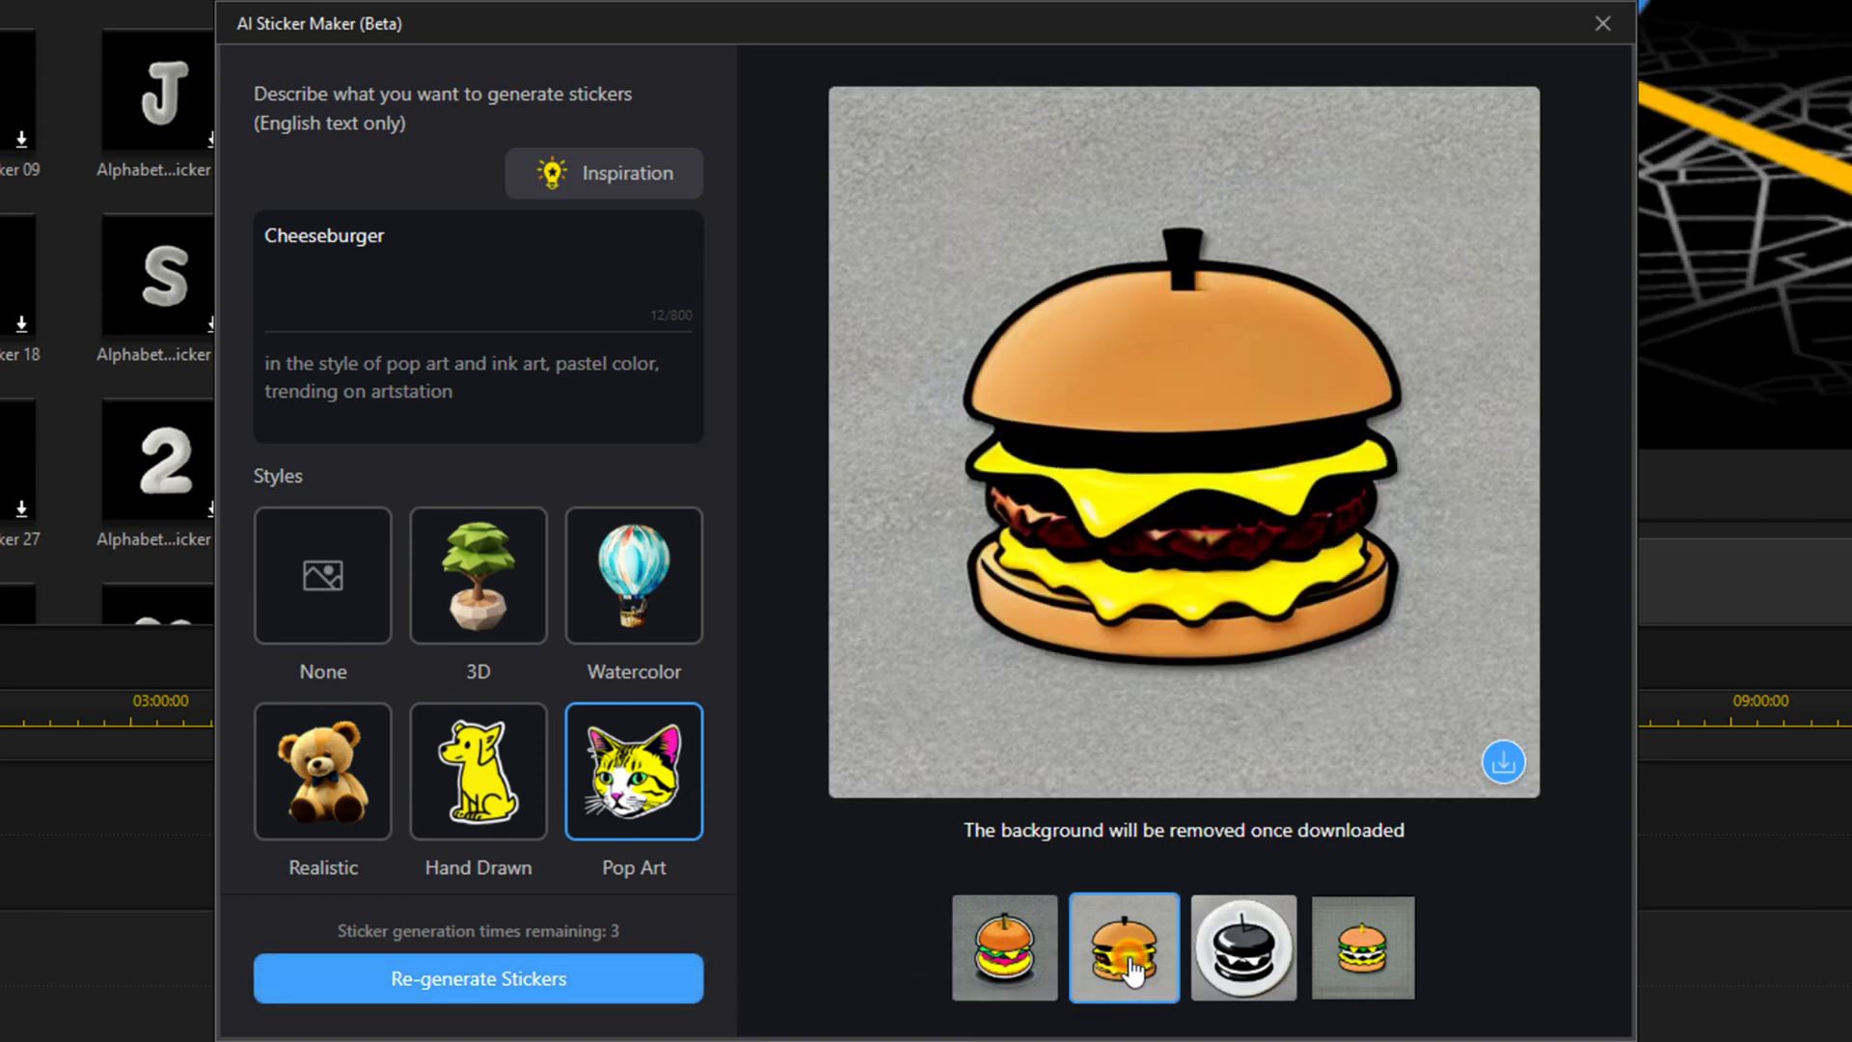
pyautogui.click(1233, 964)
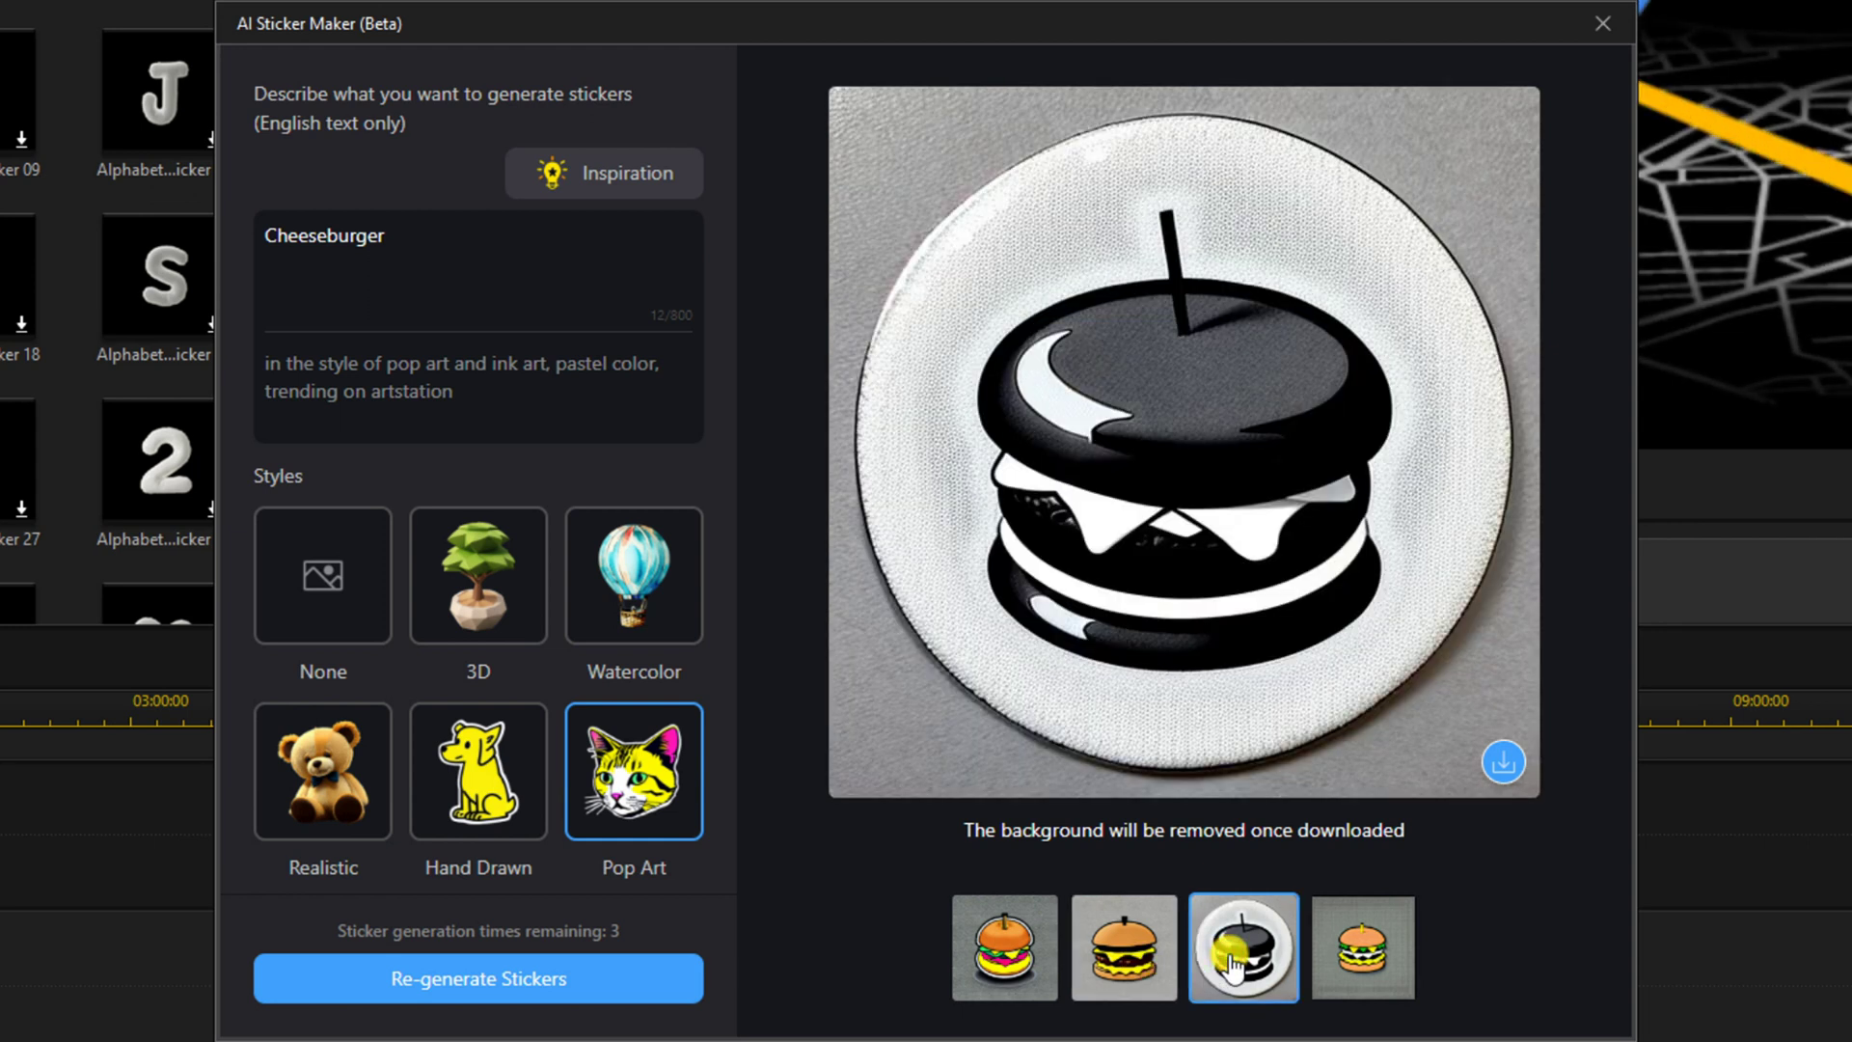
pyautogui.click(1348, 969)
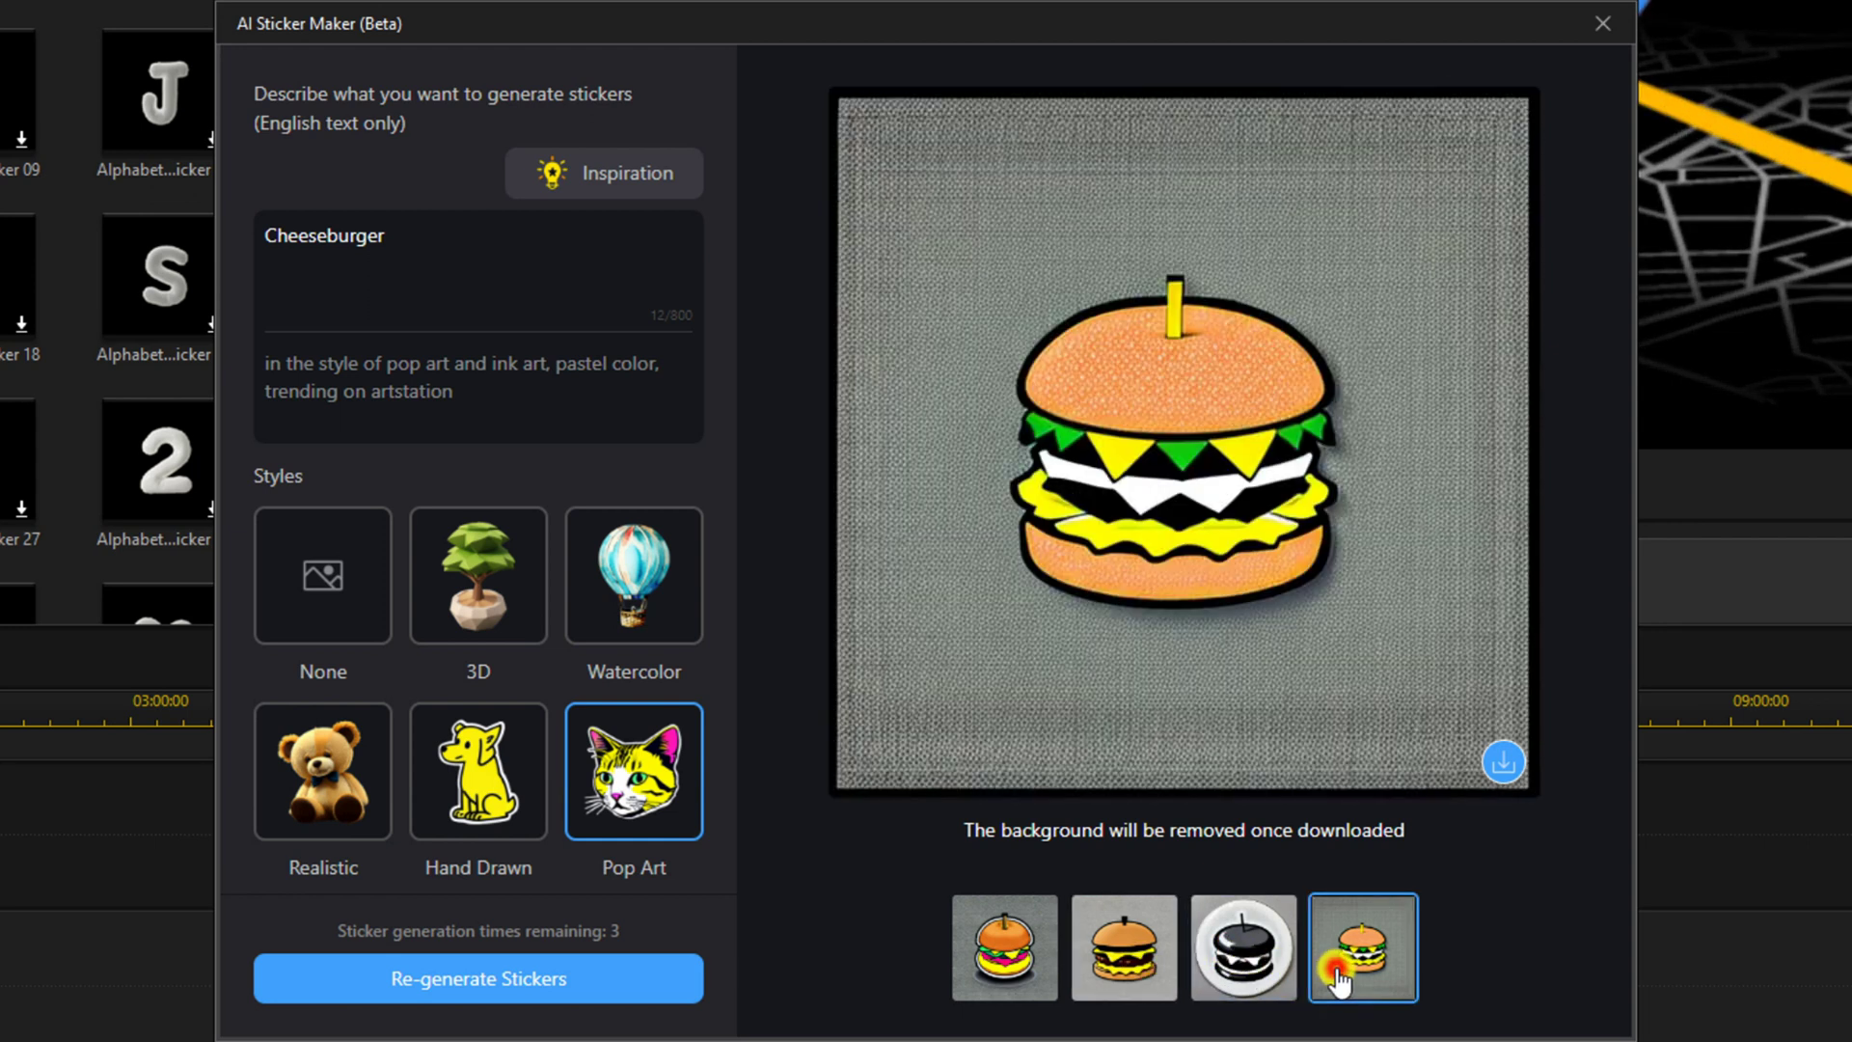
pyautogui.click(1263, 974)
pyautogui.click(1125, 964)
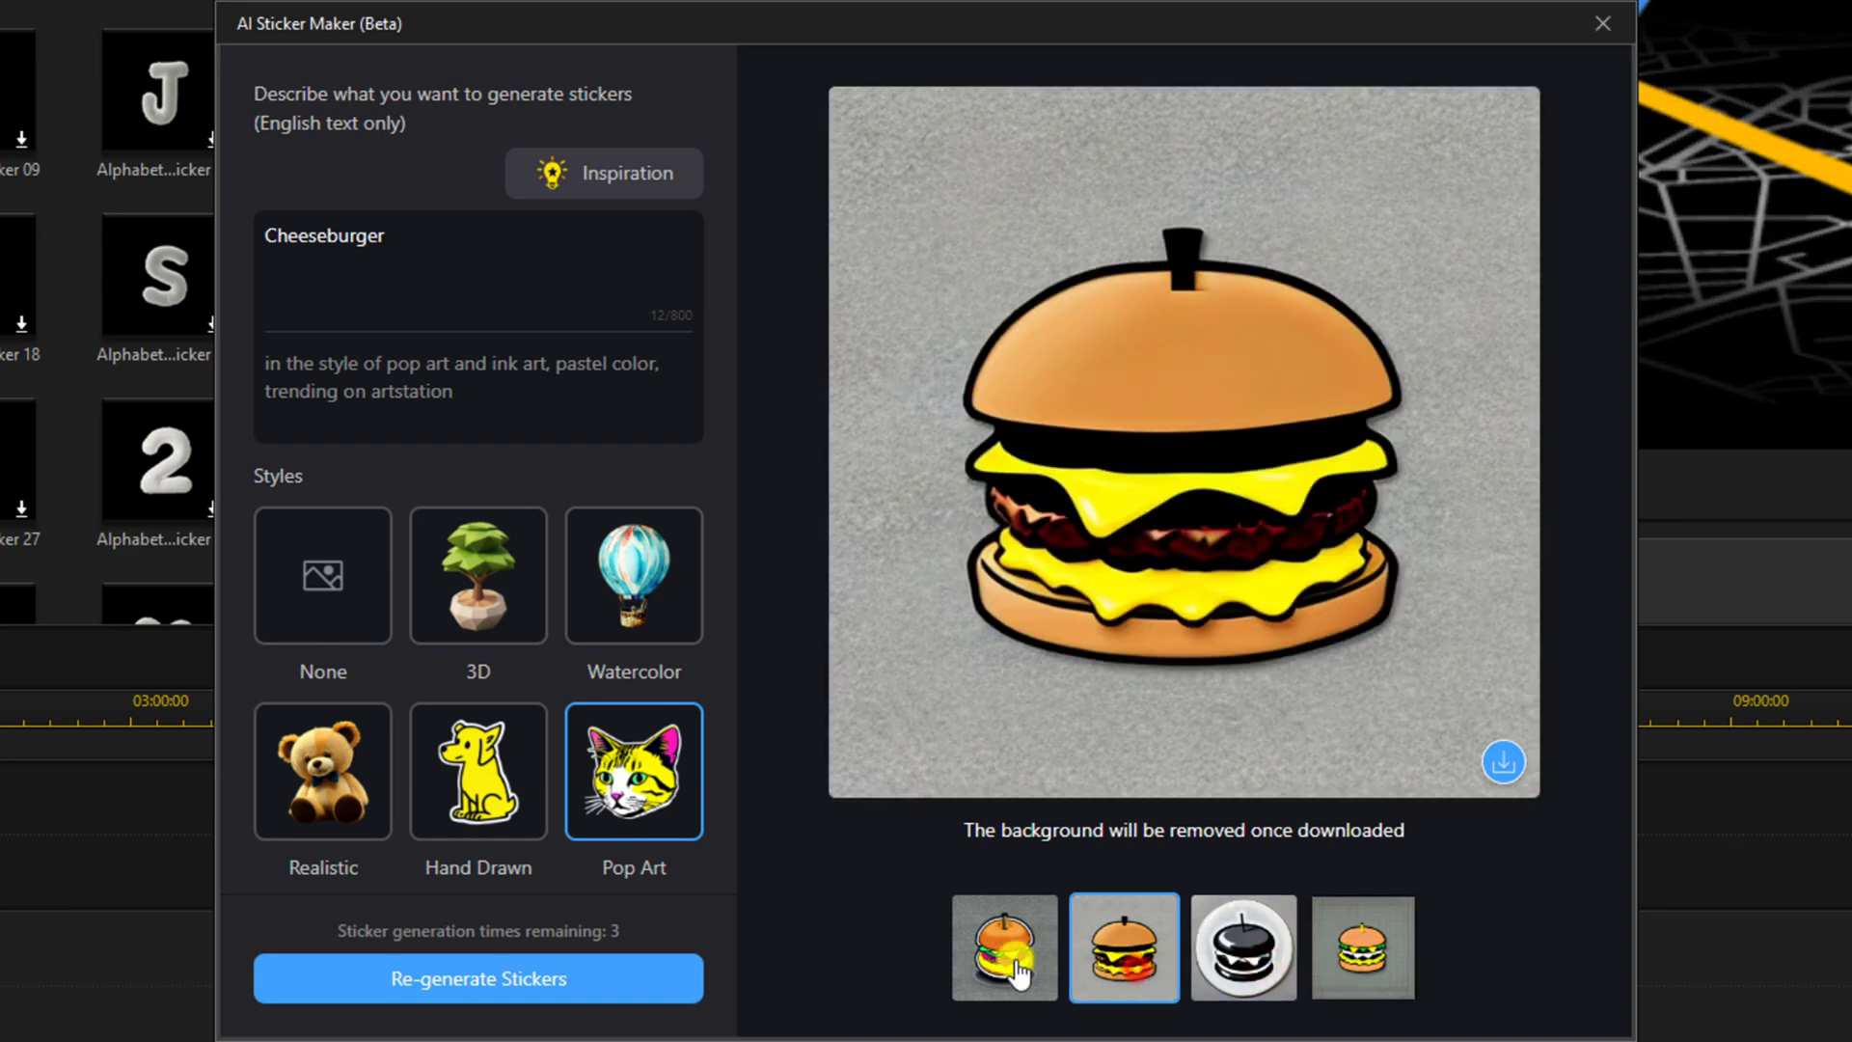
pyautogui.click(1015, 970)
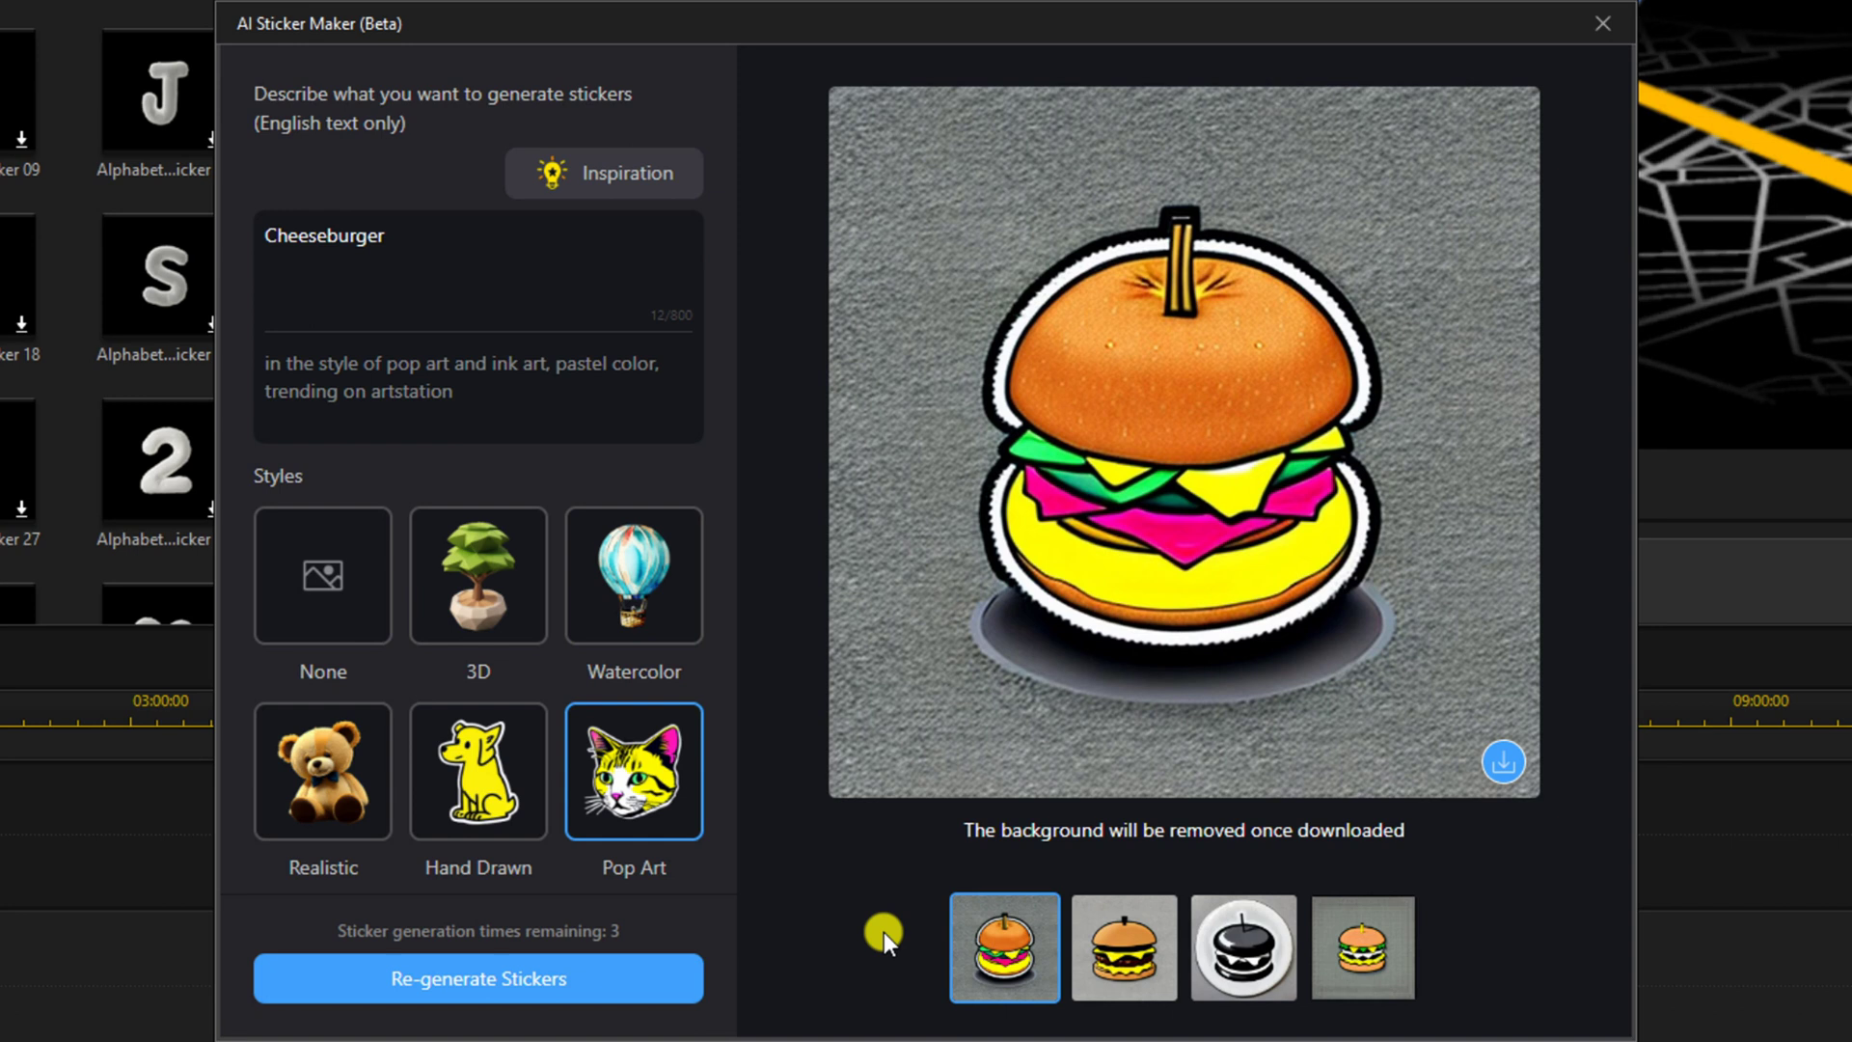
pyautogui.click(617, 981)
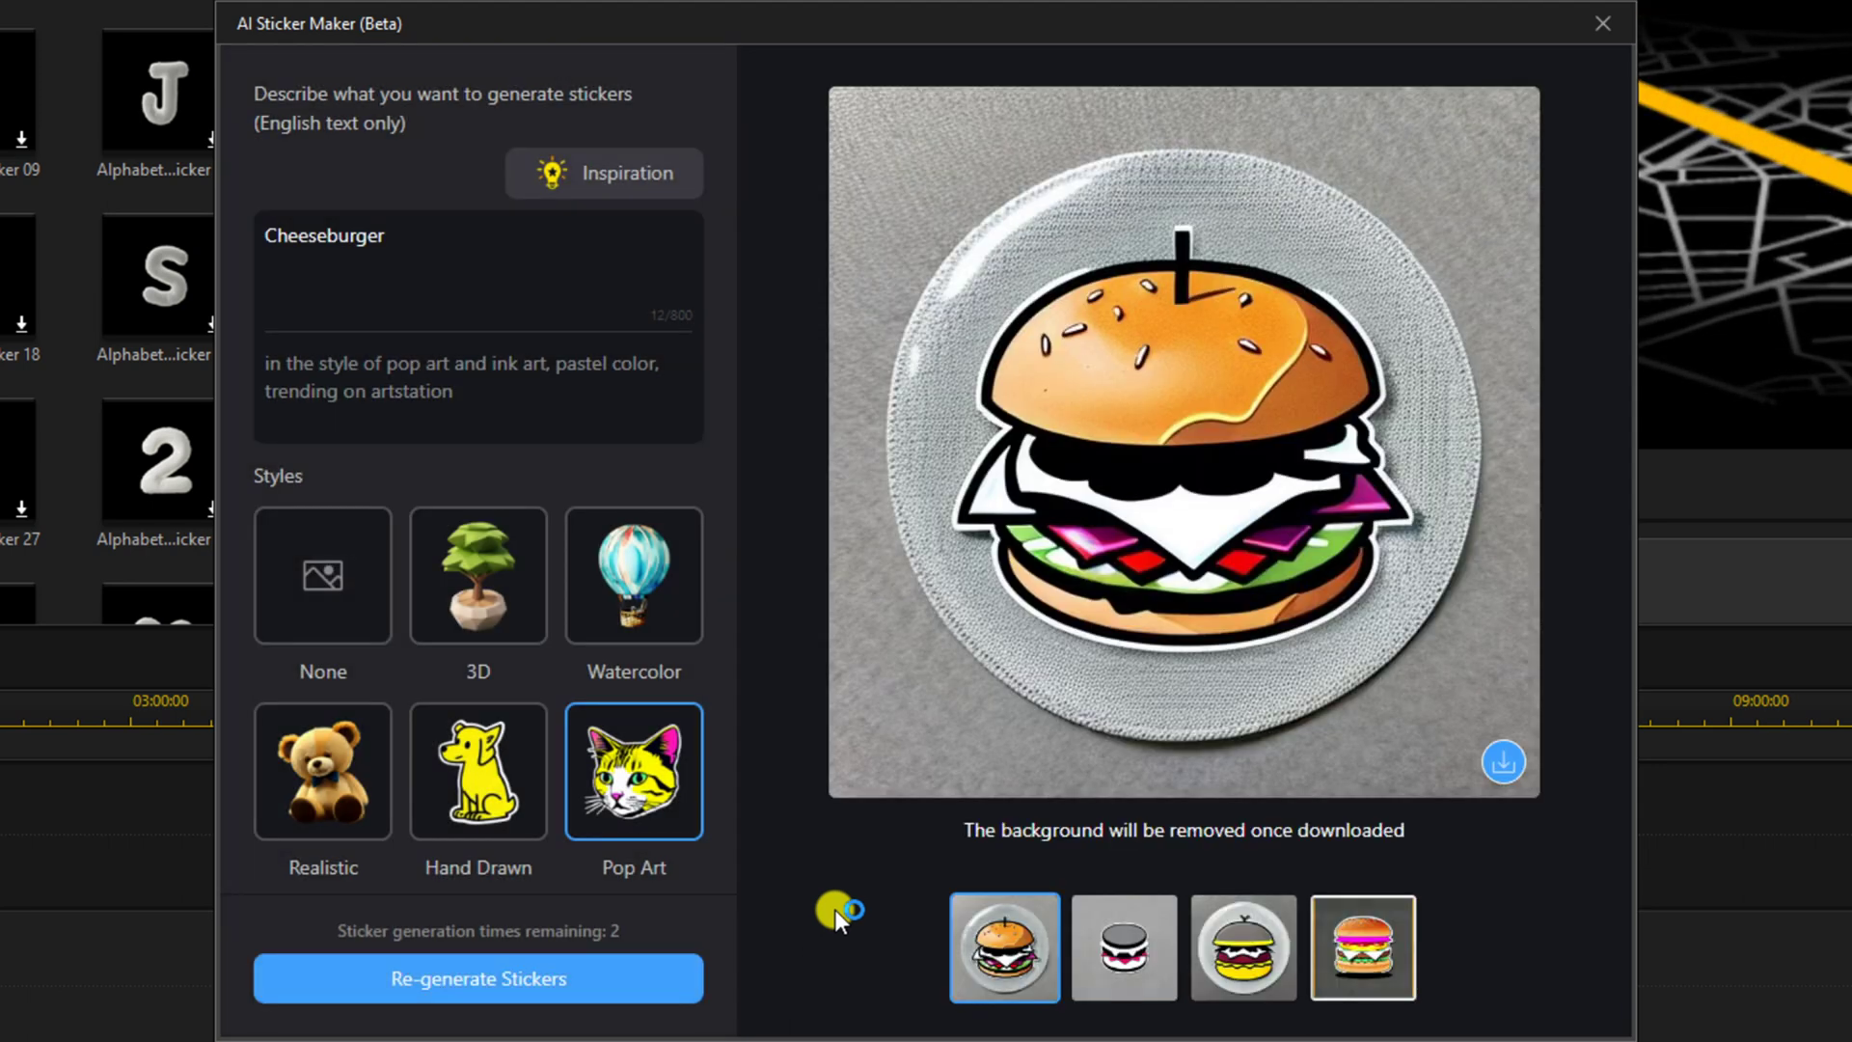
# Preview the new stickers, download the fourth colourful burger, and close the AI Sticker Maker
pyautogui.click(1127, 953)
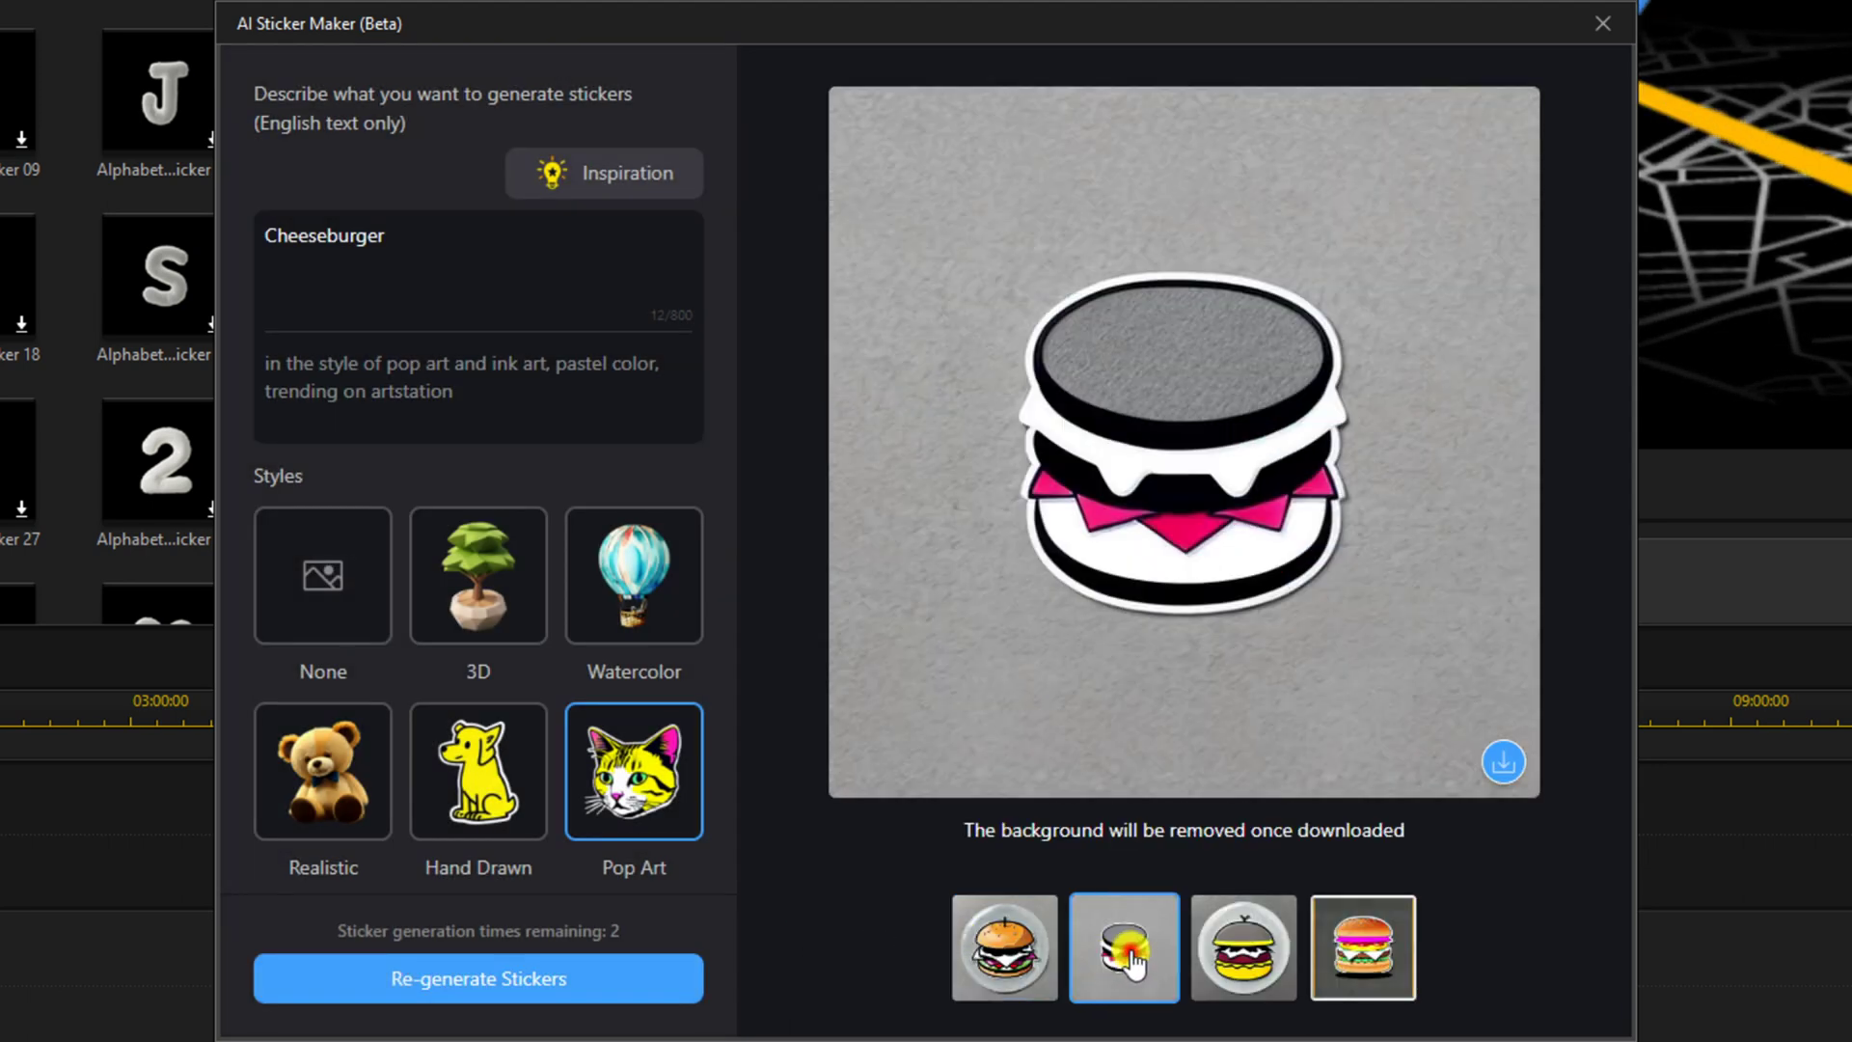
pyautogui.click(1257, 953)
pyautogui.click(1374, 961)
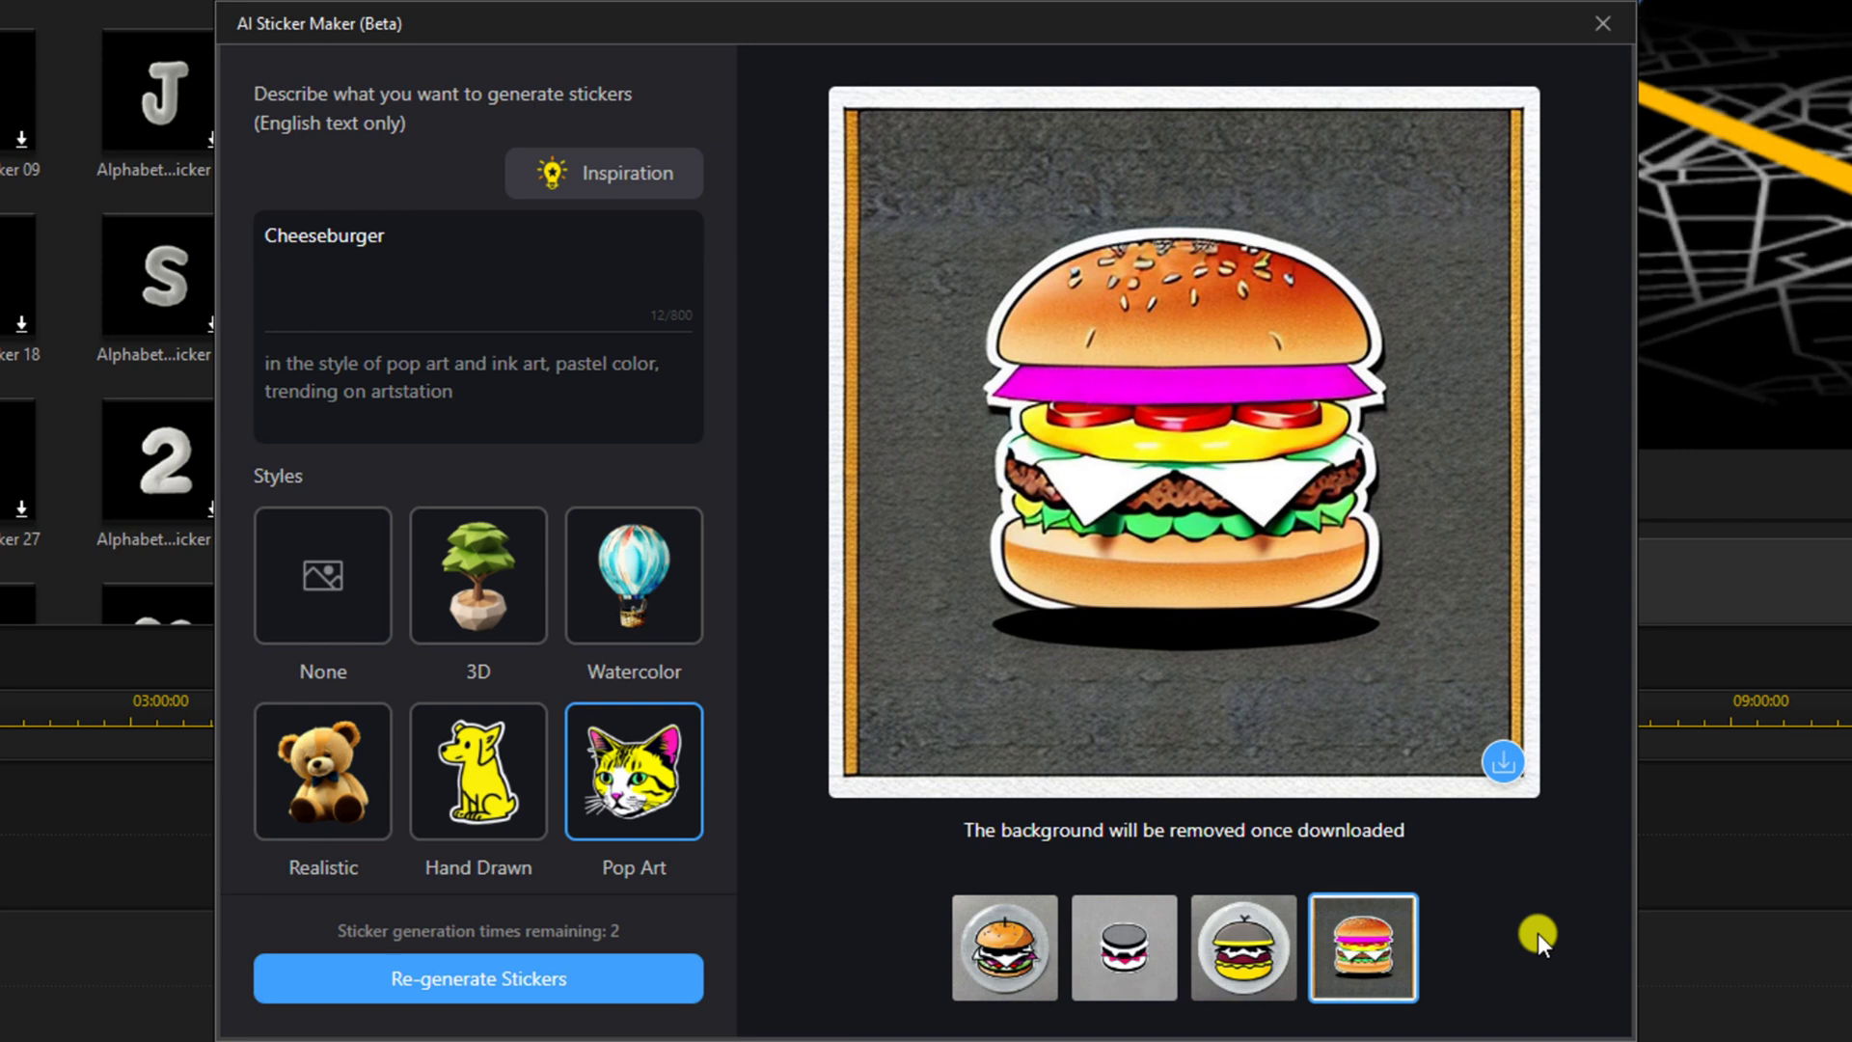
pyautogui.click(1497, 766)
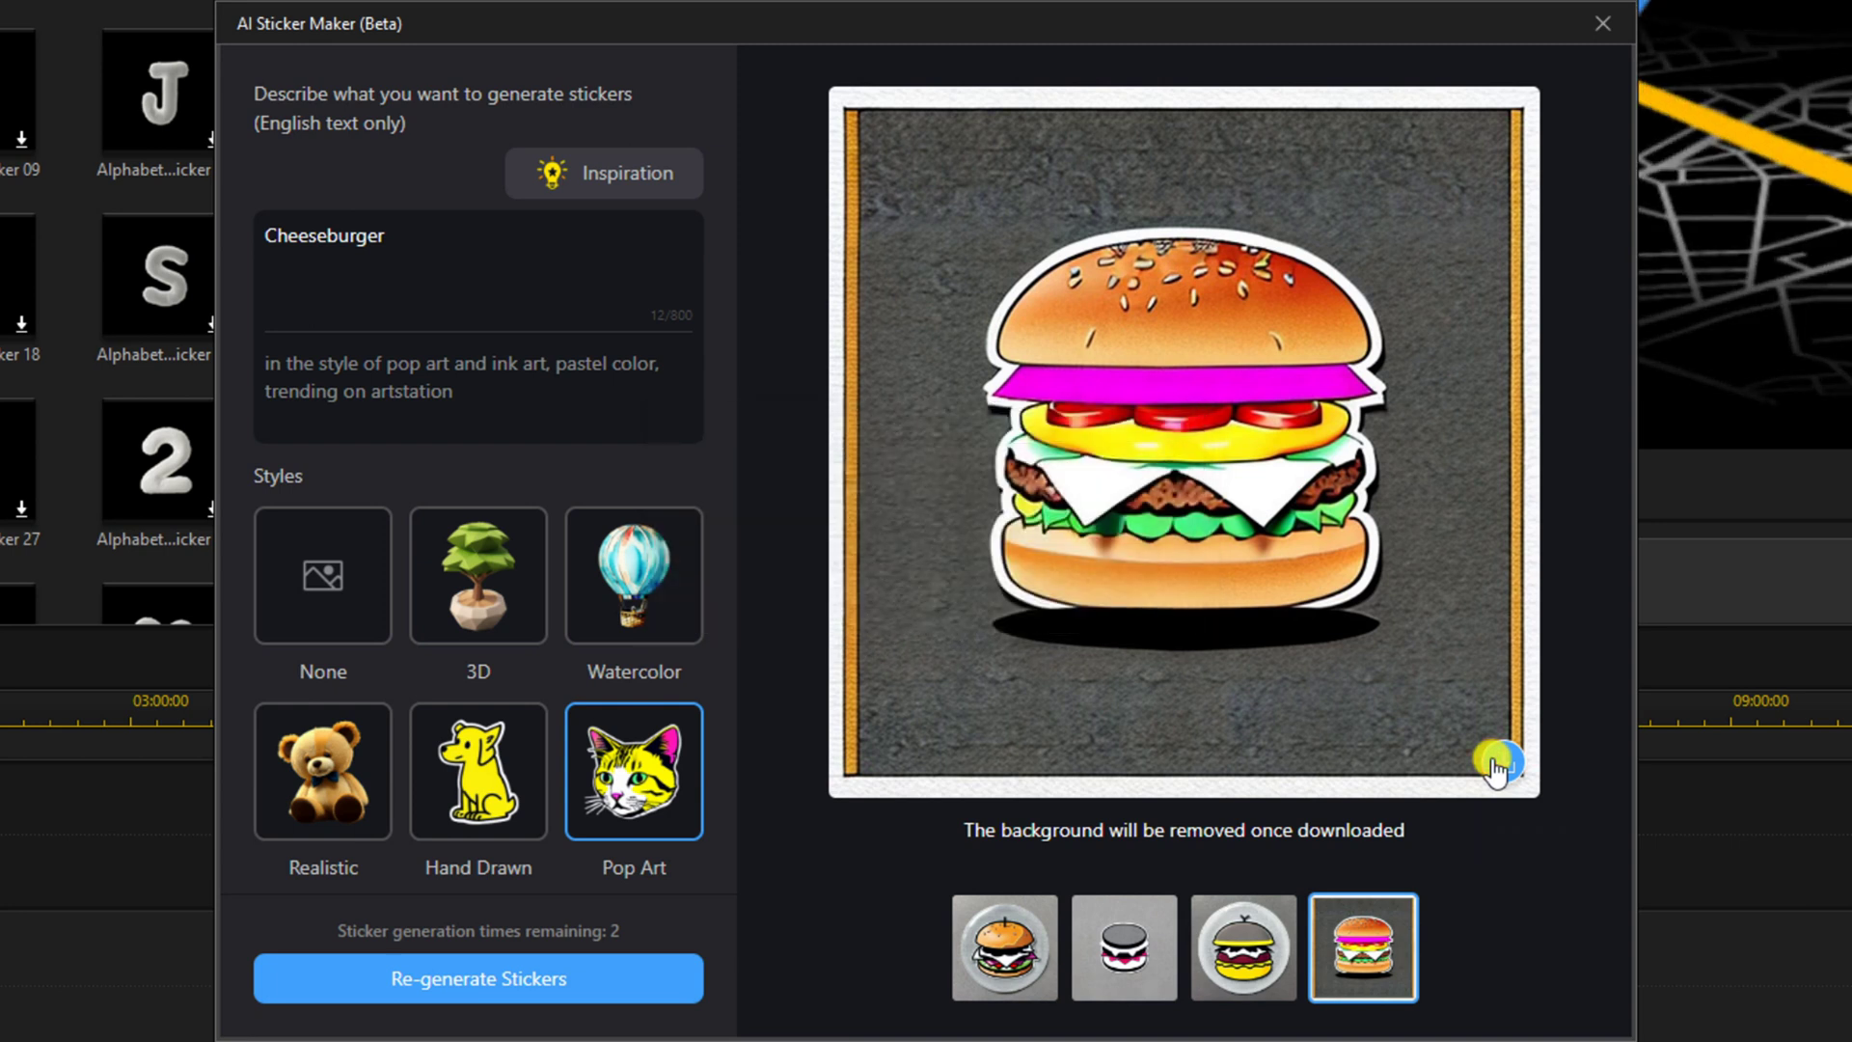
pyautogui.click(1601, 27)
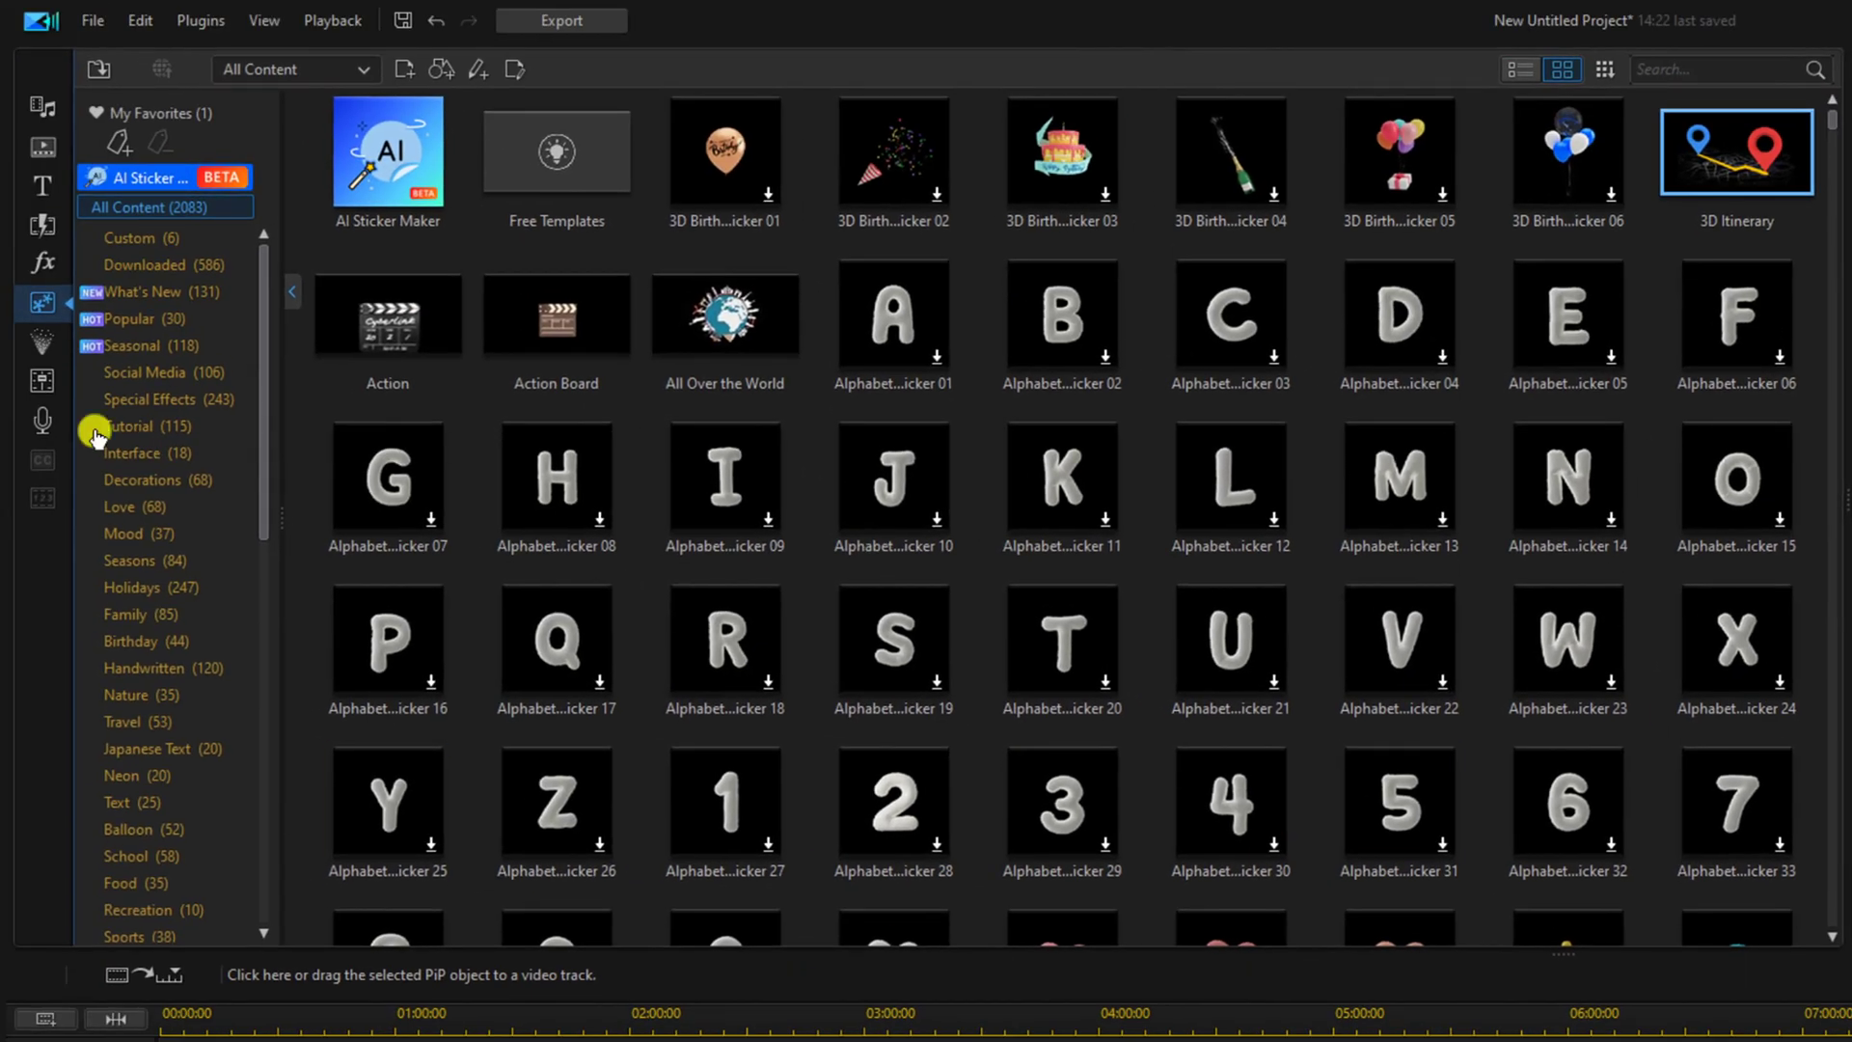
# Filter the library to Downloaded stickers, scroll through the grid, and bring up the Start menu
pyautogui.click(228, 270)
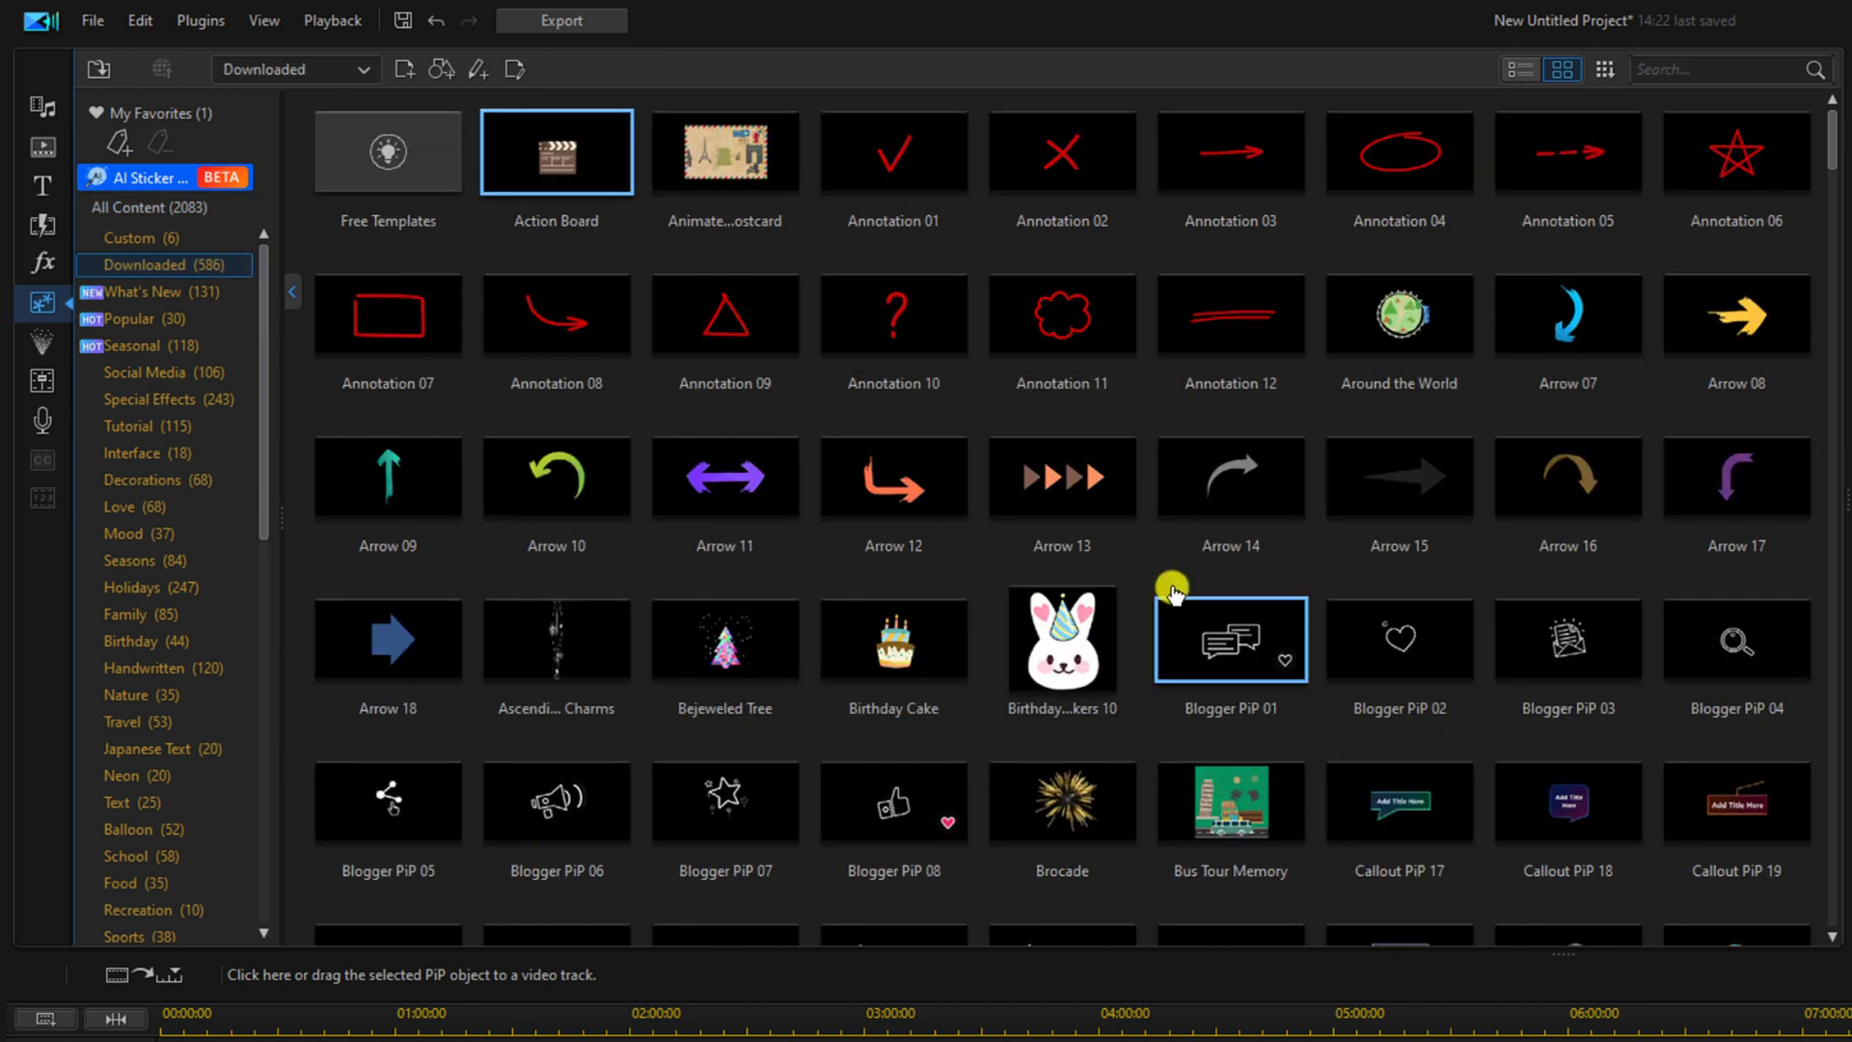
pyautogui.moveTo(1832, 145); pyautogui.dragTo(1832, 400)
pyautogui.click(1826, 627)
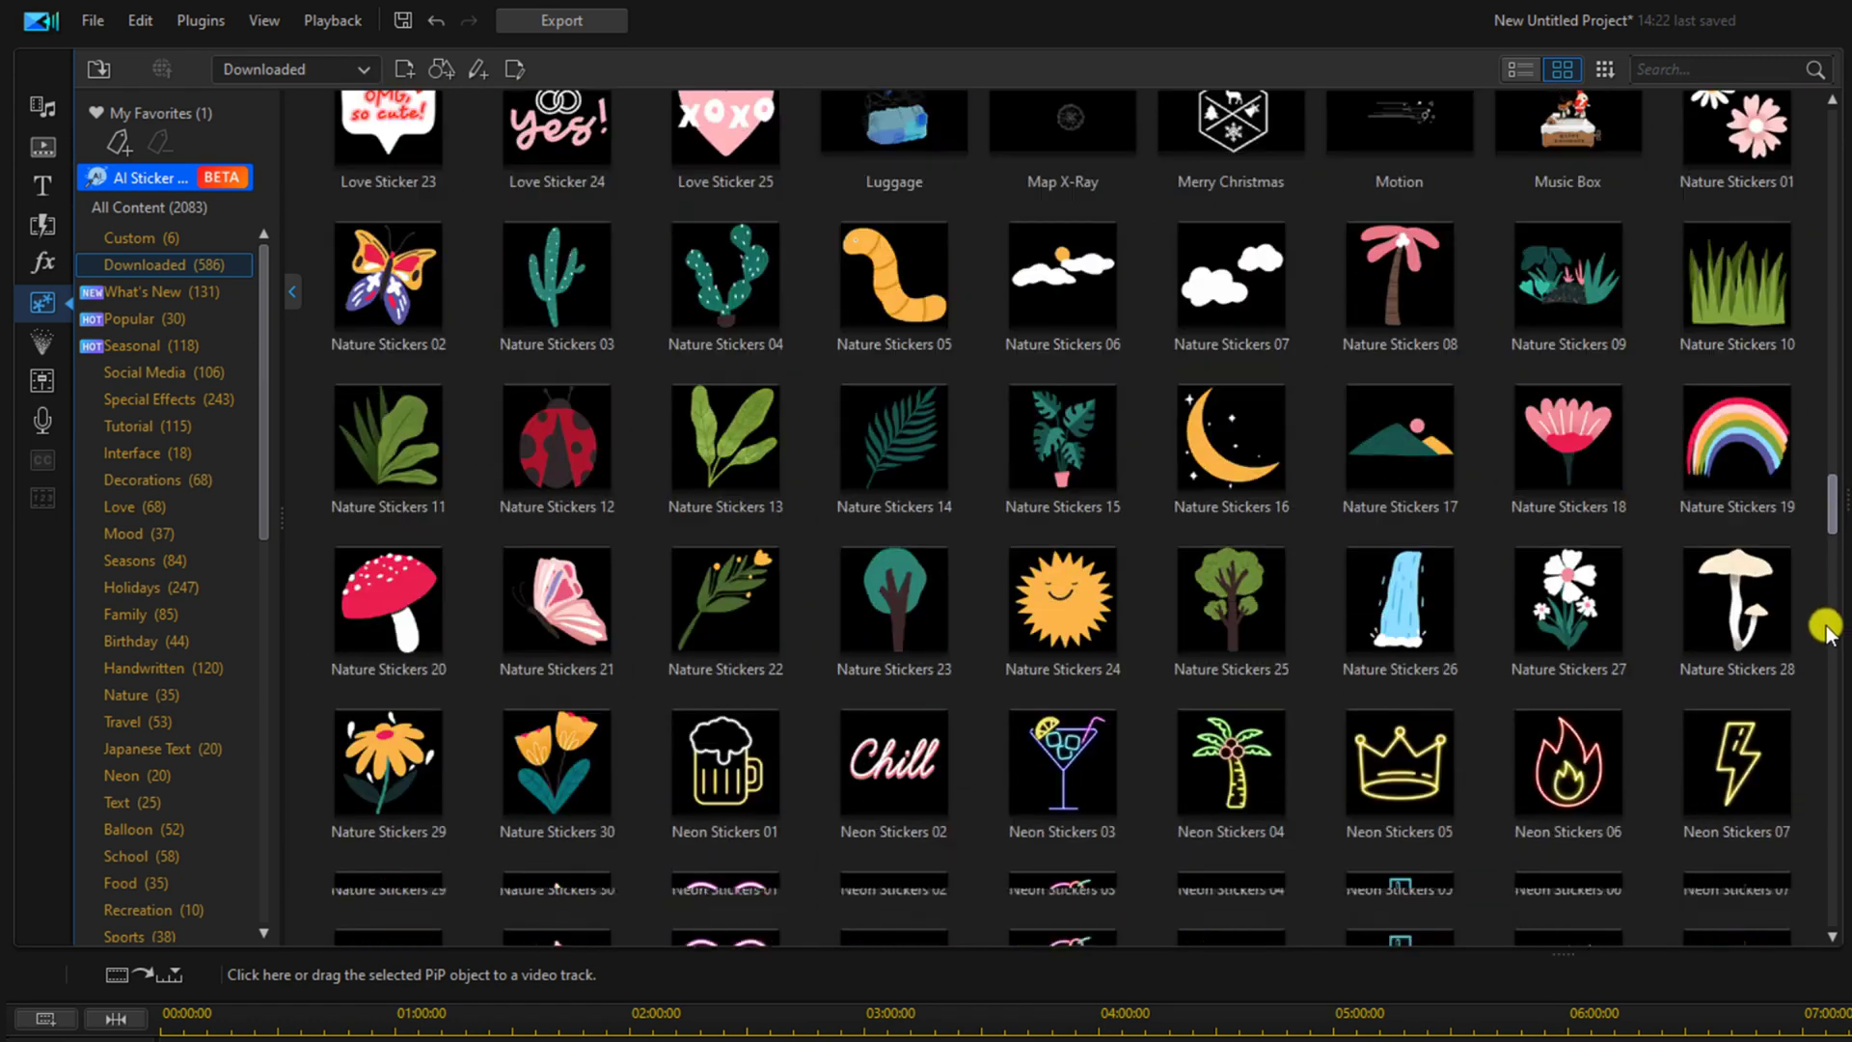
pyautogui.moveTo(1827, 627)
pyautogui.mouseDown()
pyautogui.moveTo(1831, 941)
pyautogui.moveTo(1847, 665)
pyautogui.moveTo(1810, 123)
pyautogui.mouseUp()
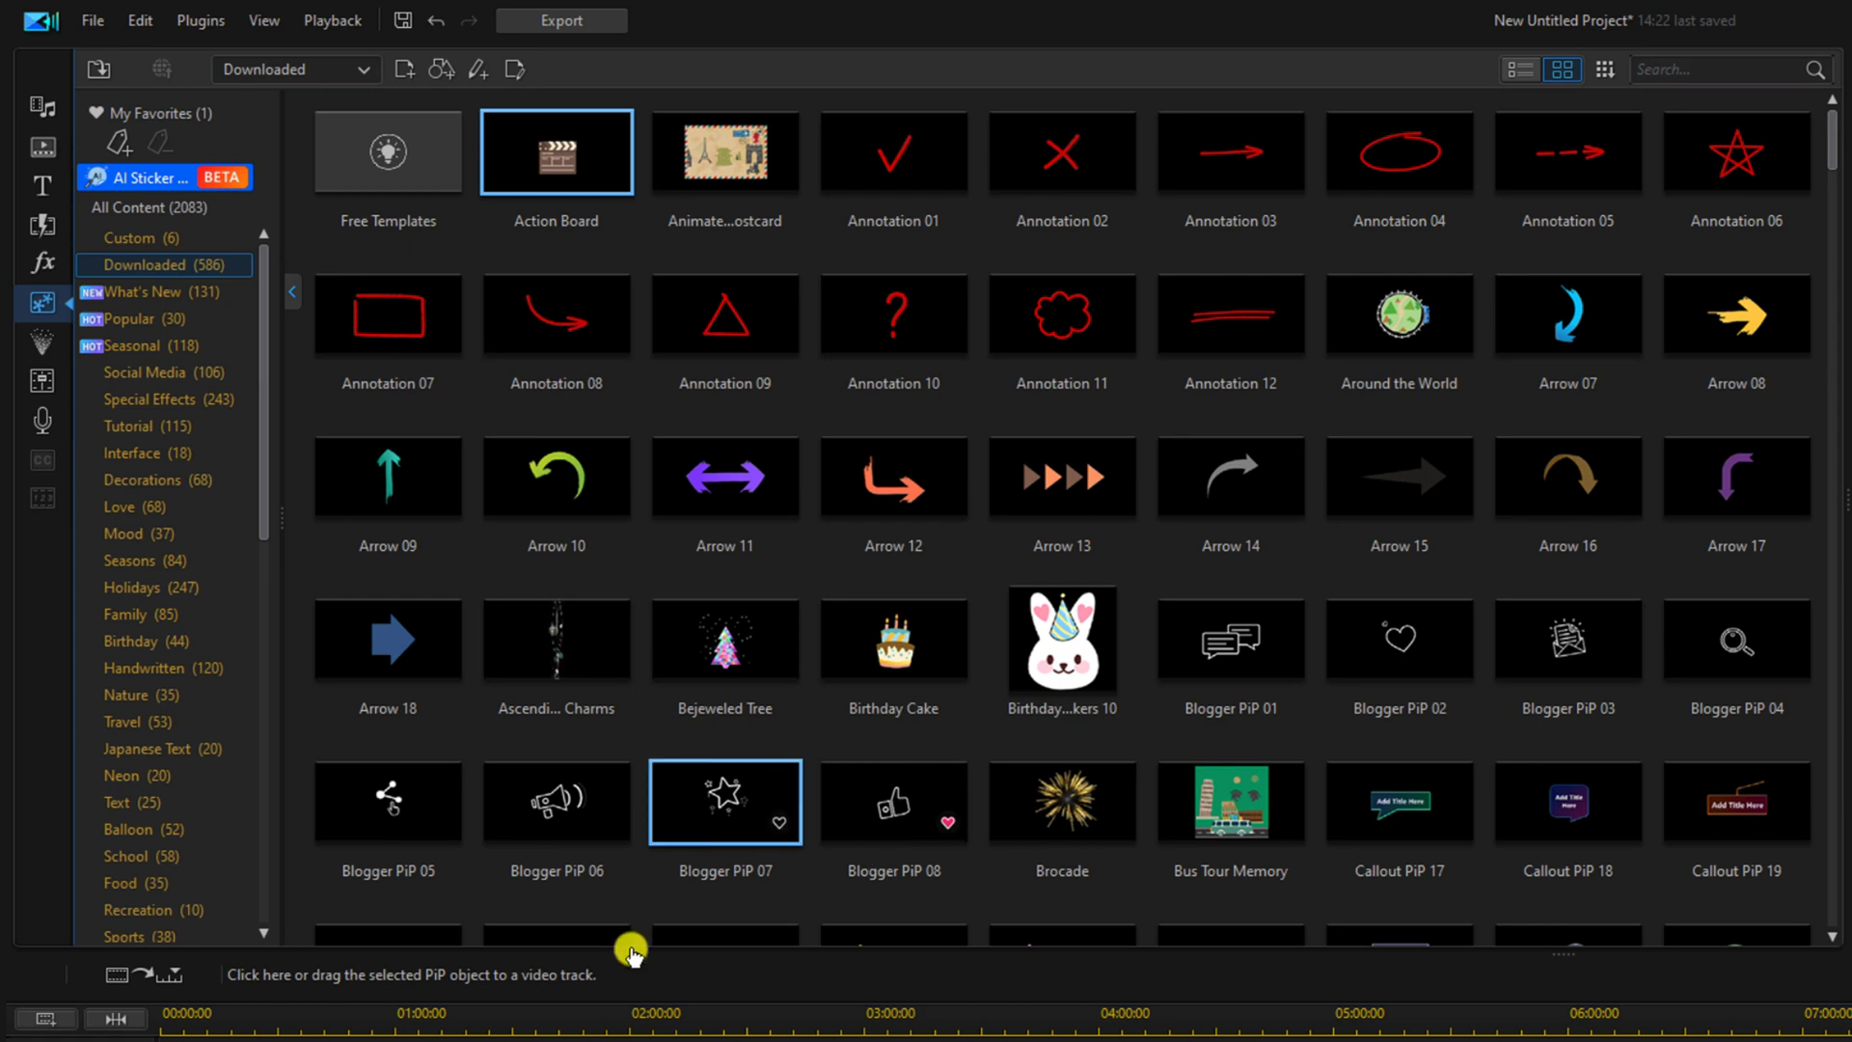
pyautogui.press('super')
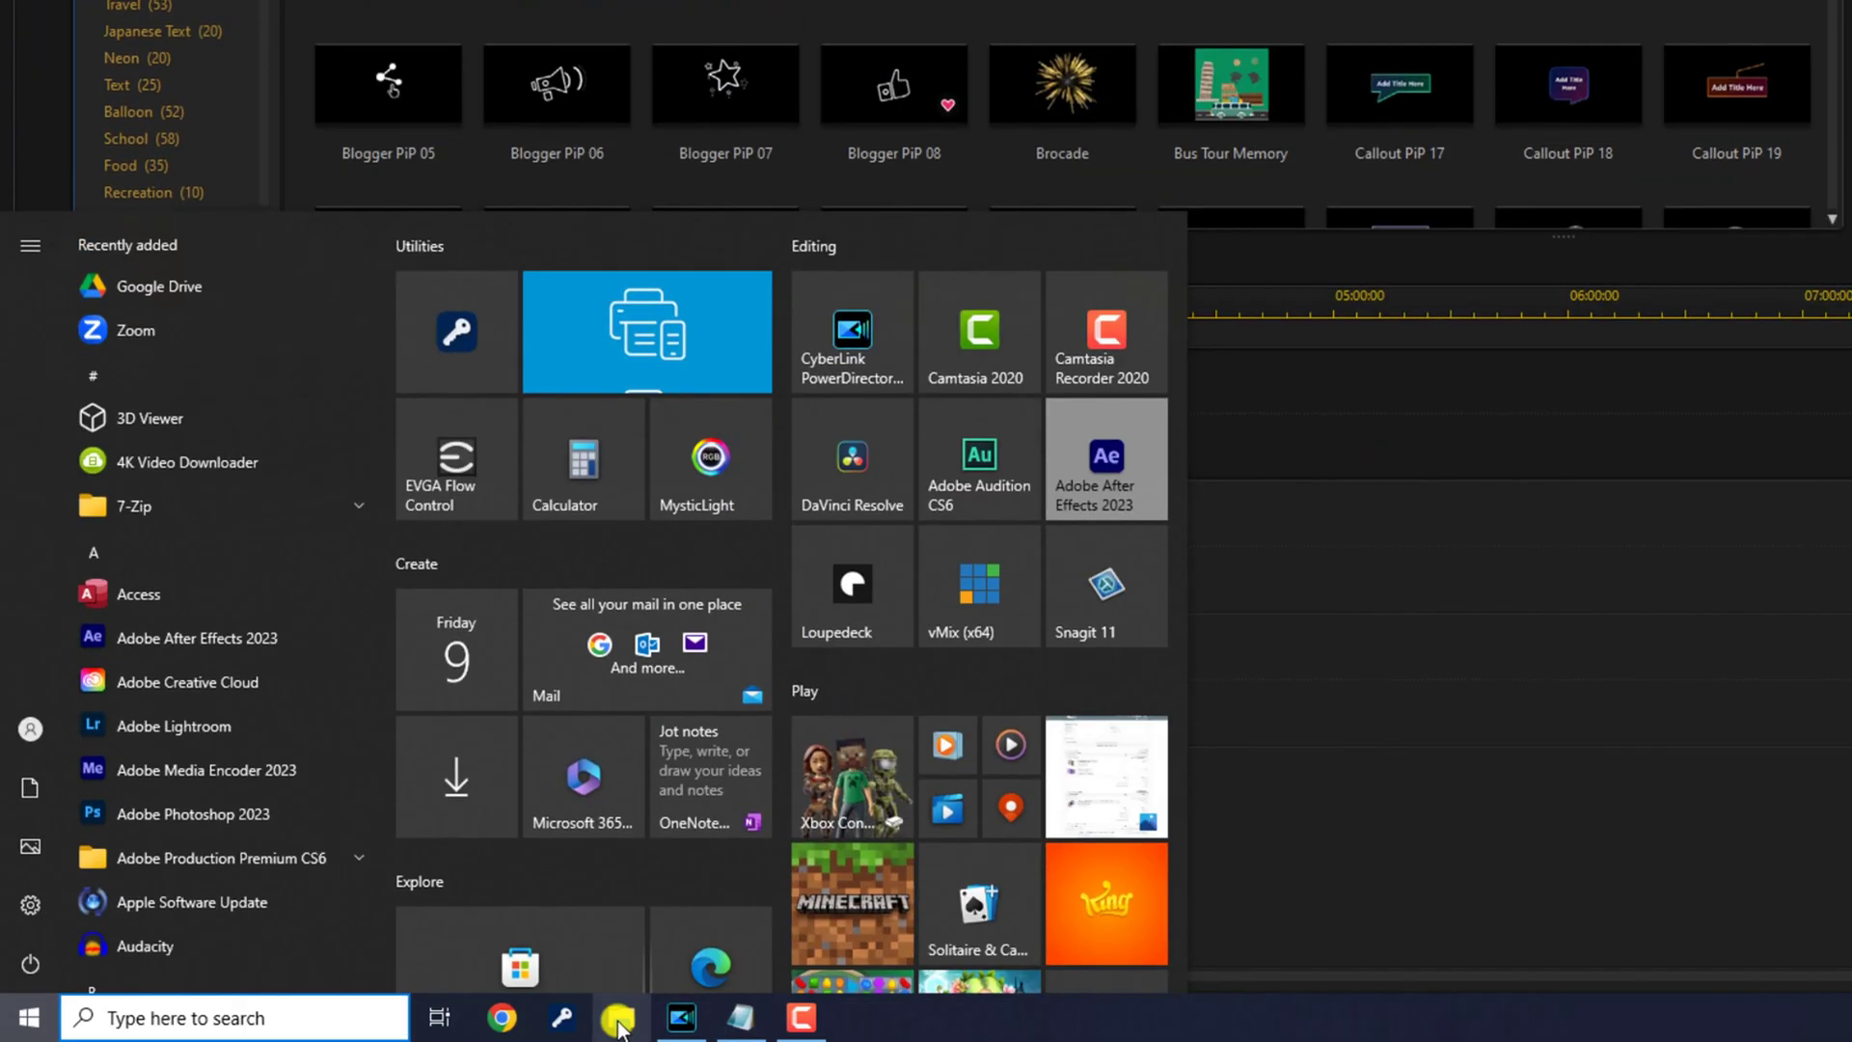
# Launch File Explorer and browse Local Disk (C:)
pyautogui.click(618, 1018)
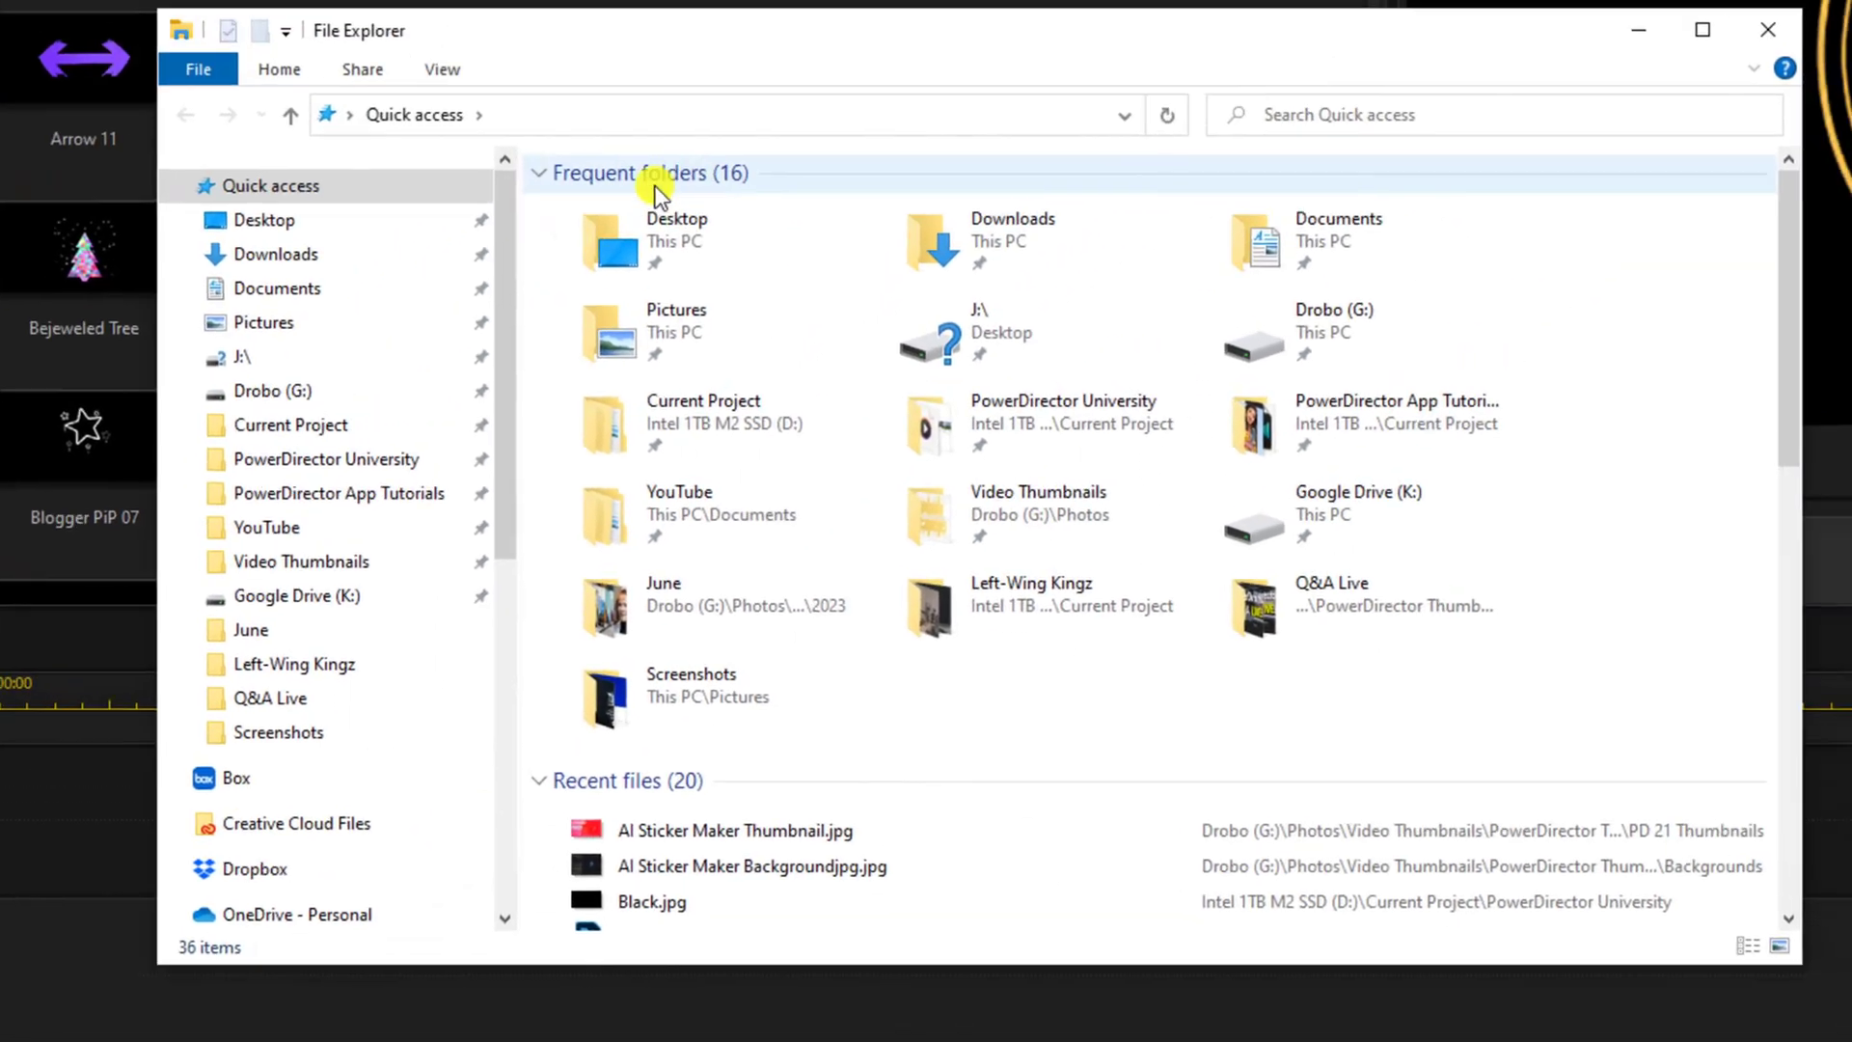
pyautogui.scroll(-3, 922, 216)
pyautogui.scroll(-4, 352, 565)
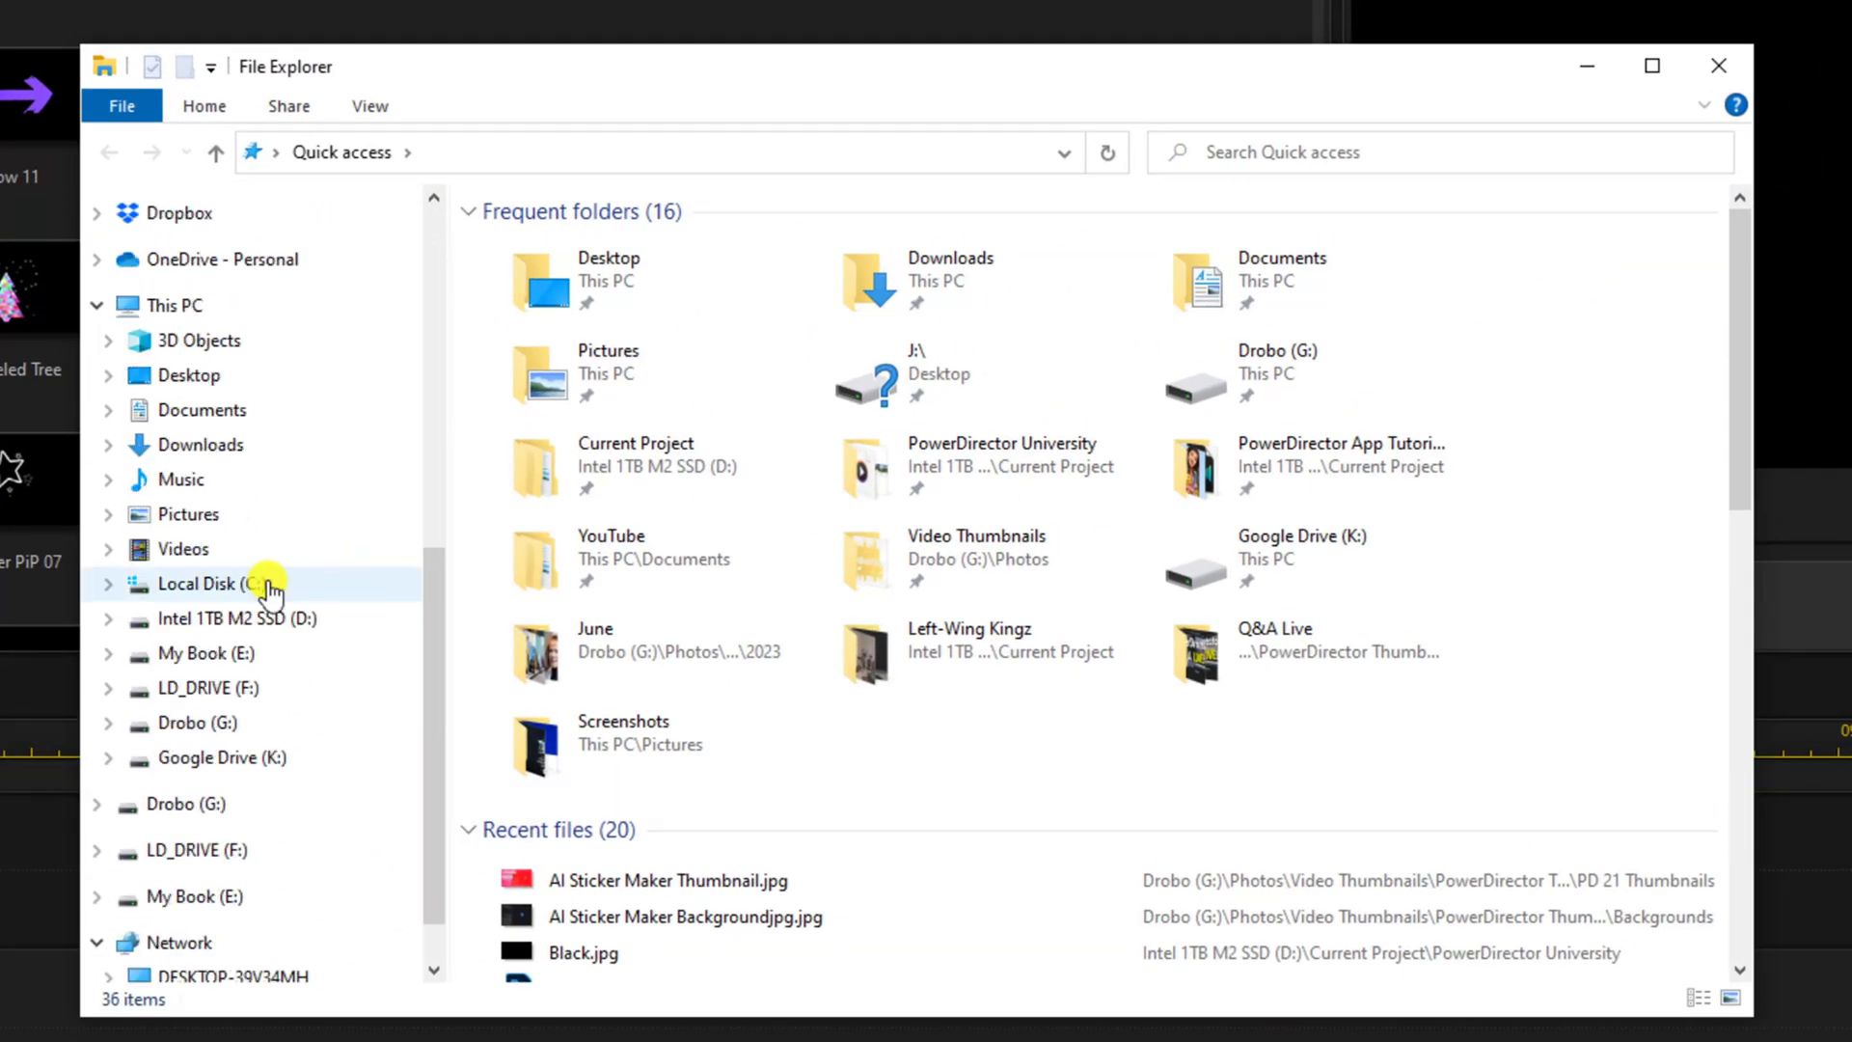
pyautogui.click(262, 584)
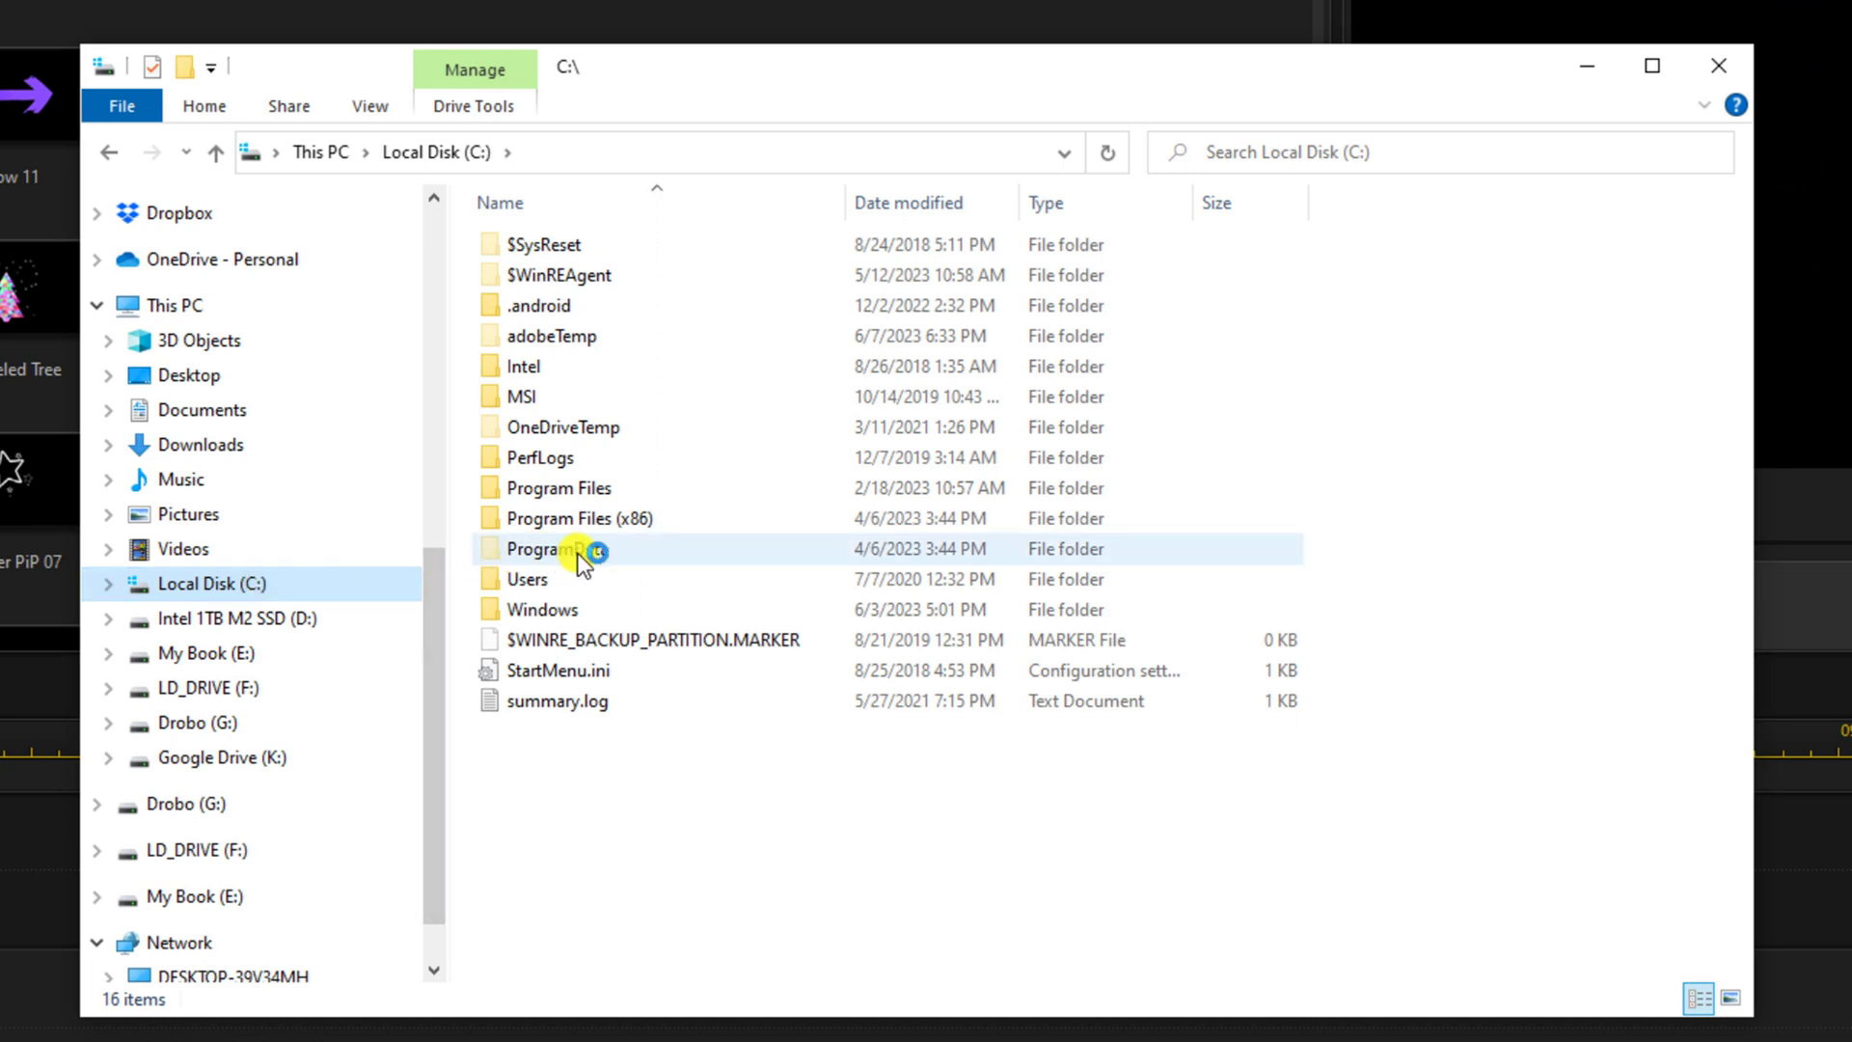
# Open Users > Public > Cyberlink > Downloaded AIStickers, showing only timestamp.bin, then close Explorer
pyautogui.doubleClick(571, 580)
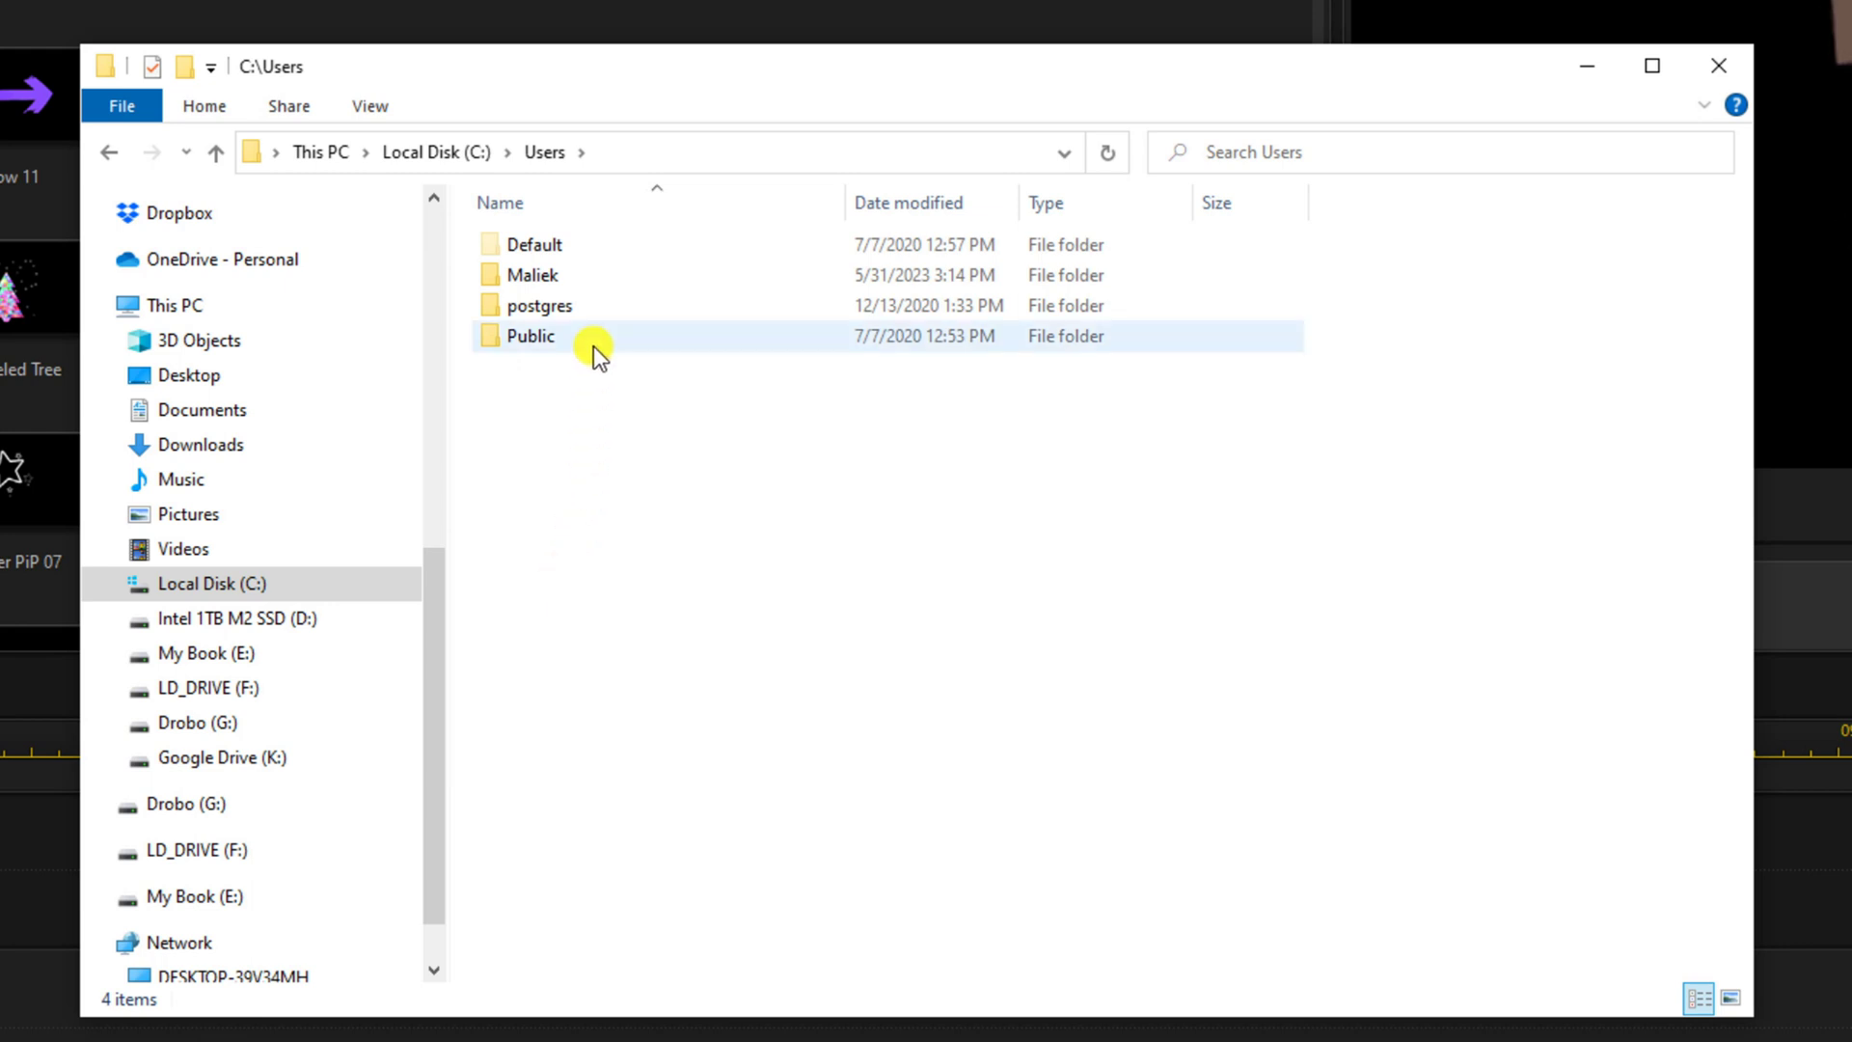
pyautogui.doubleClick(593, 343)
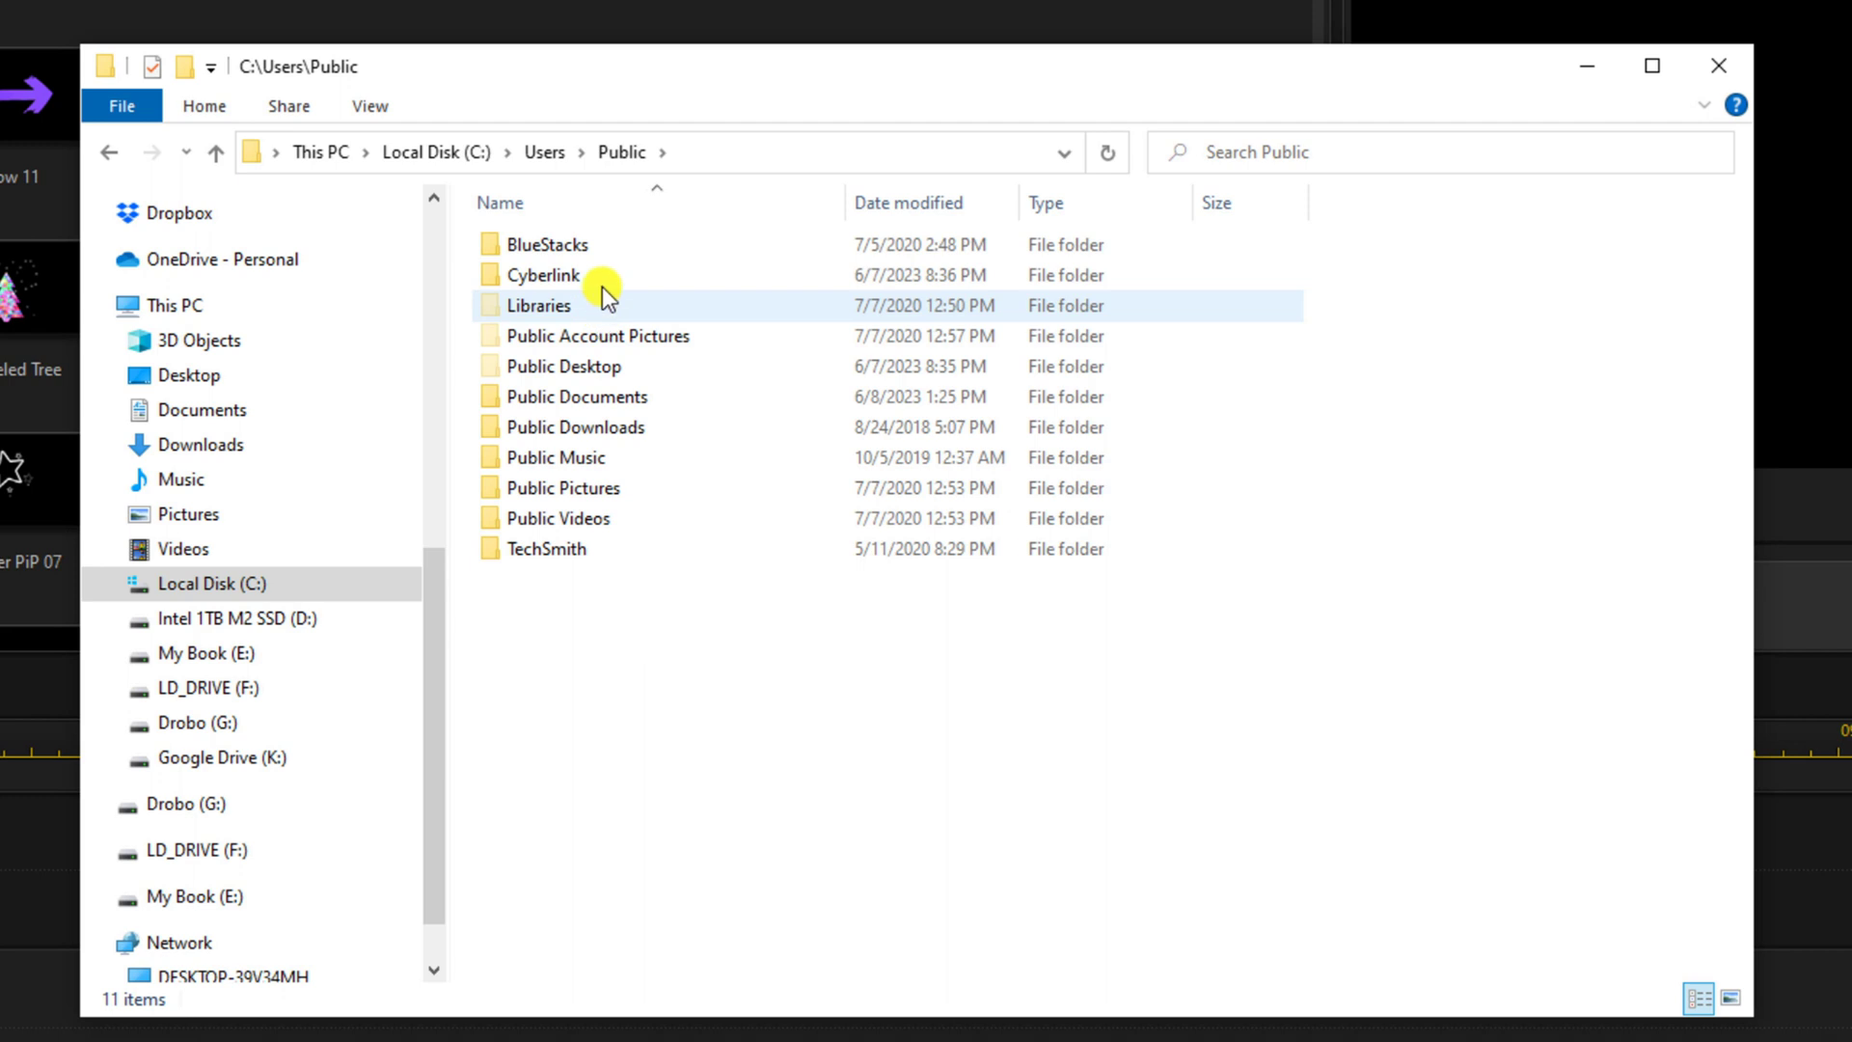
pyautogui.doubleClick(605, 274)
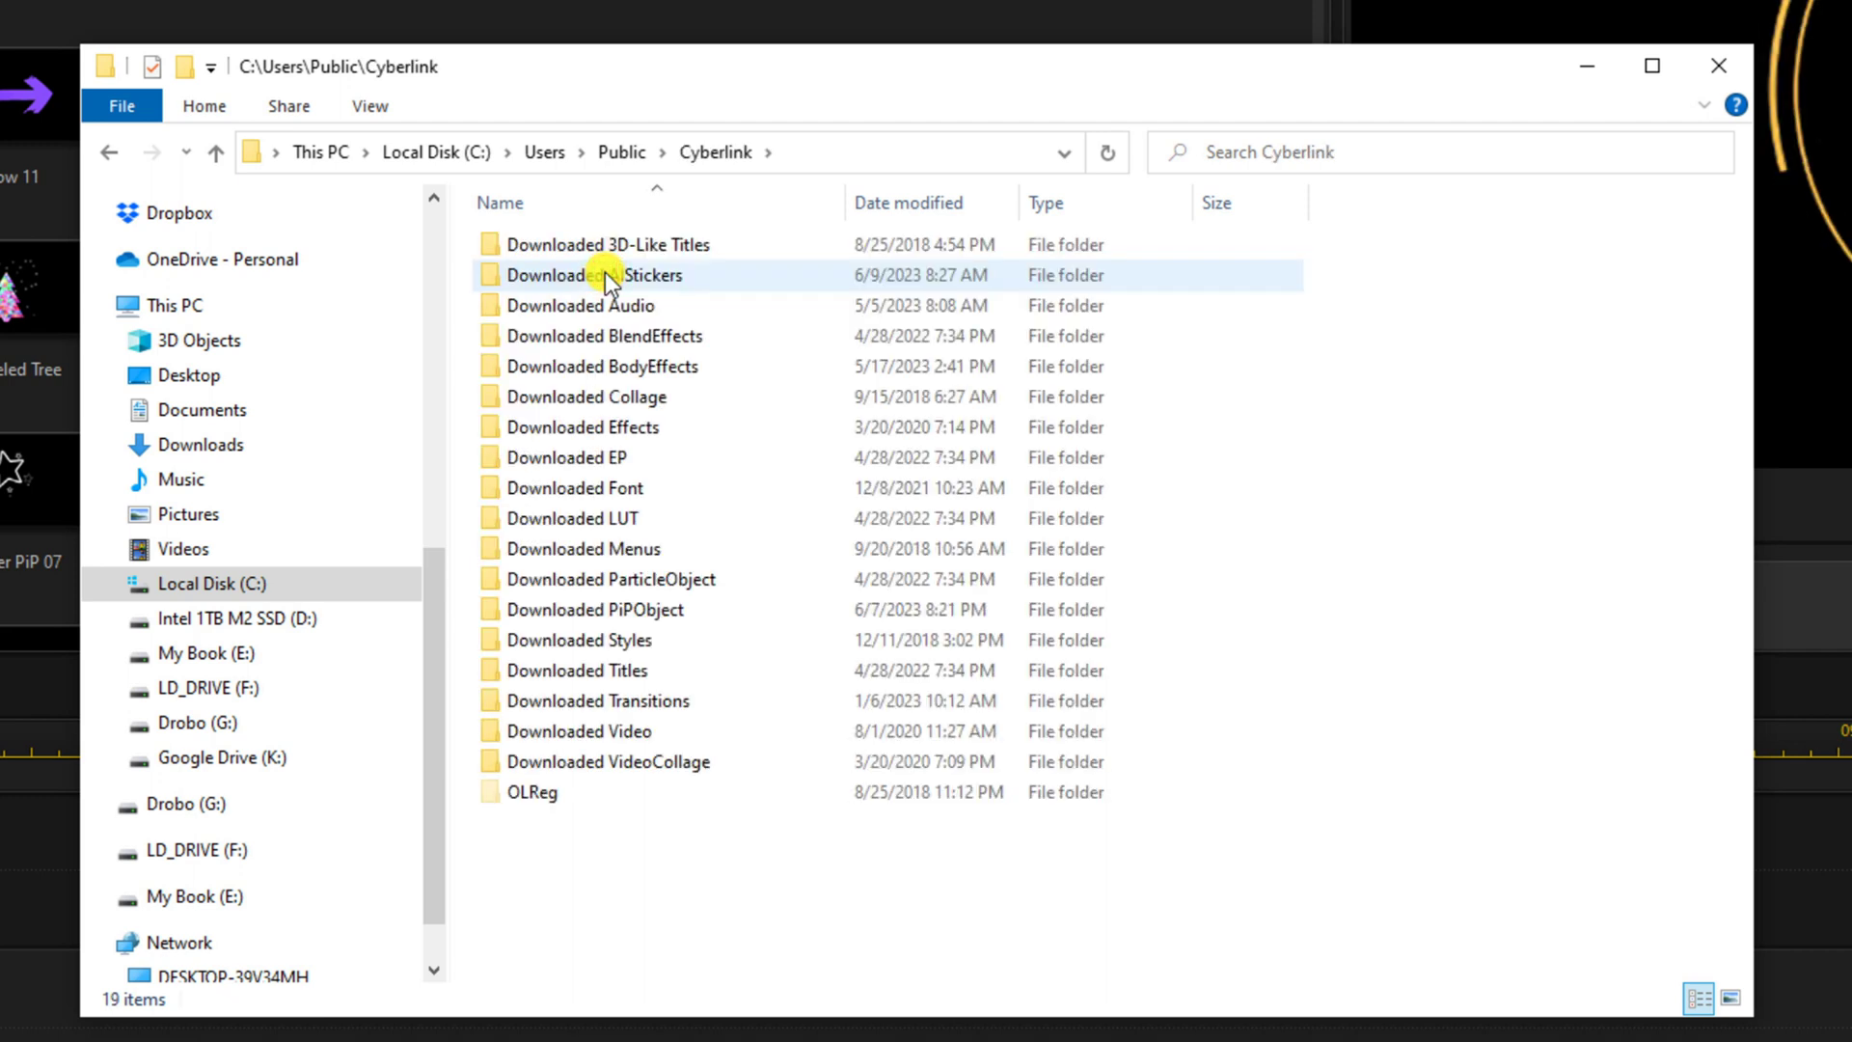
pyautogui.click(745, 274)
pyautogui.doubleClick(746, 275)
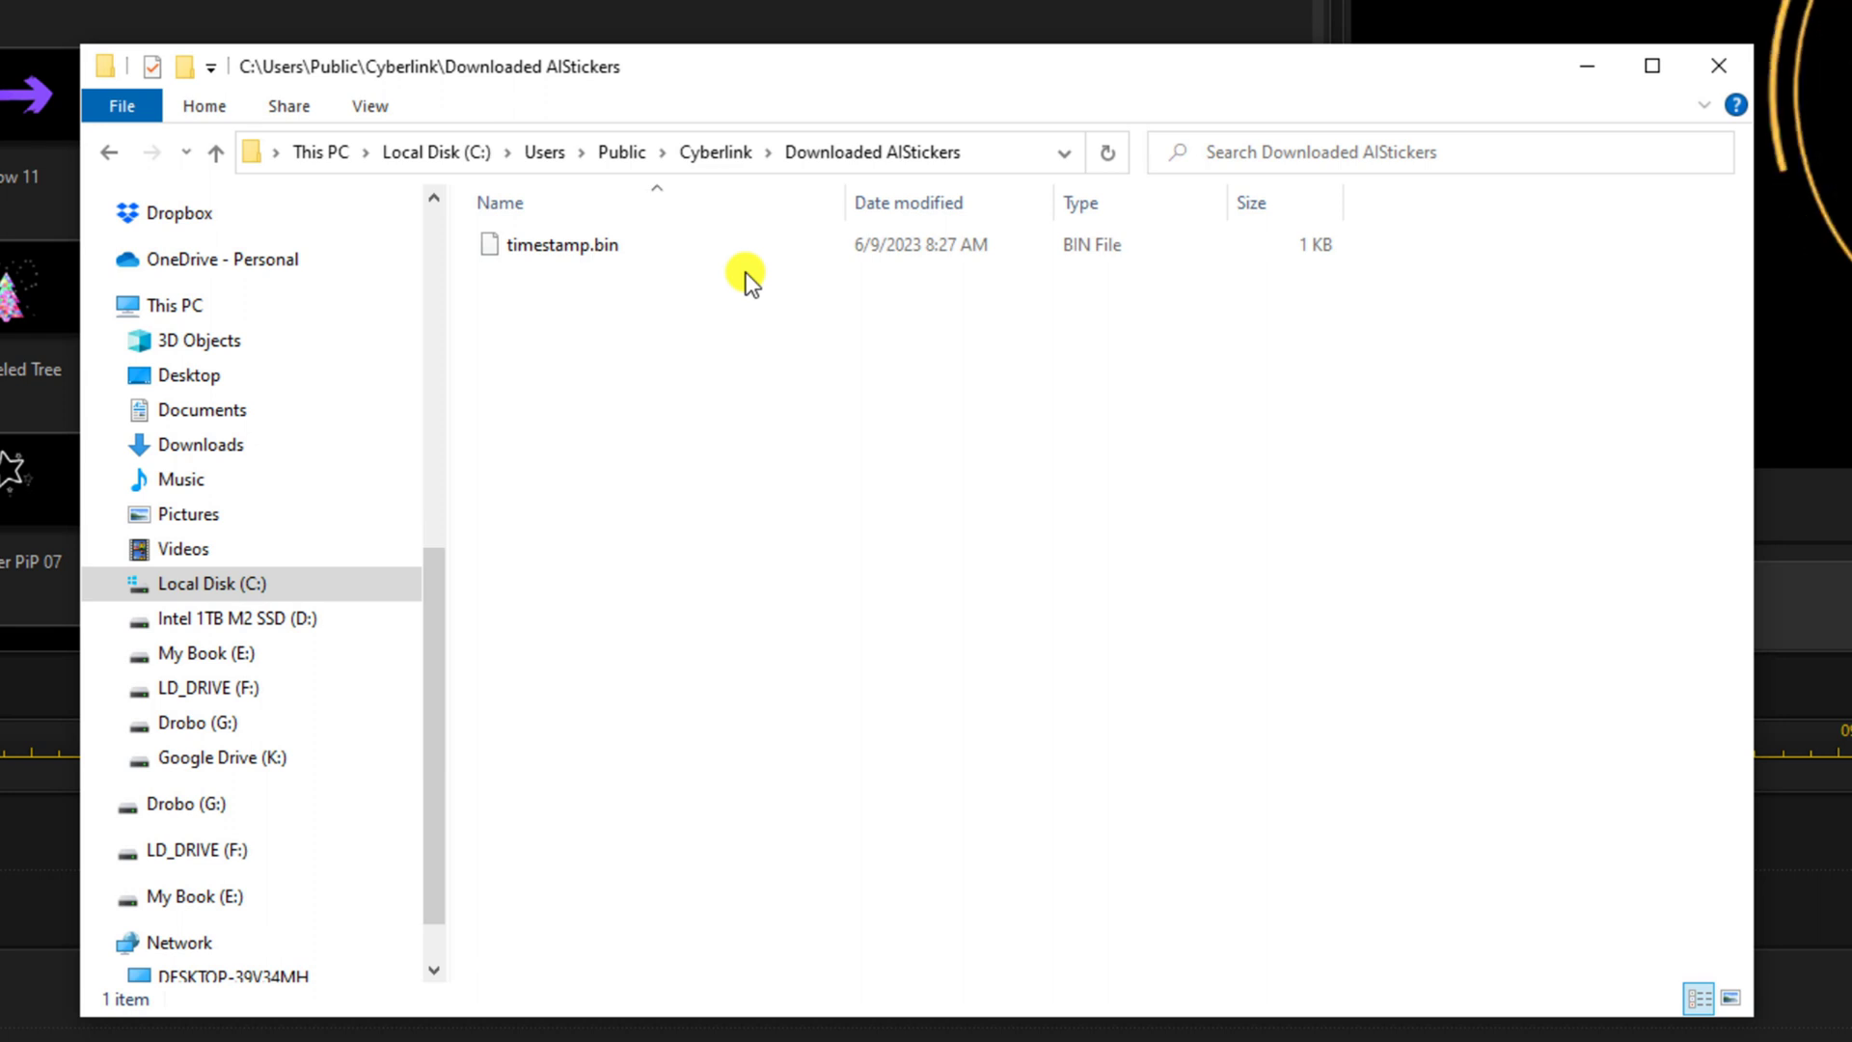
pyautogui.click(1720, 65)
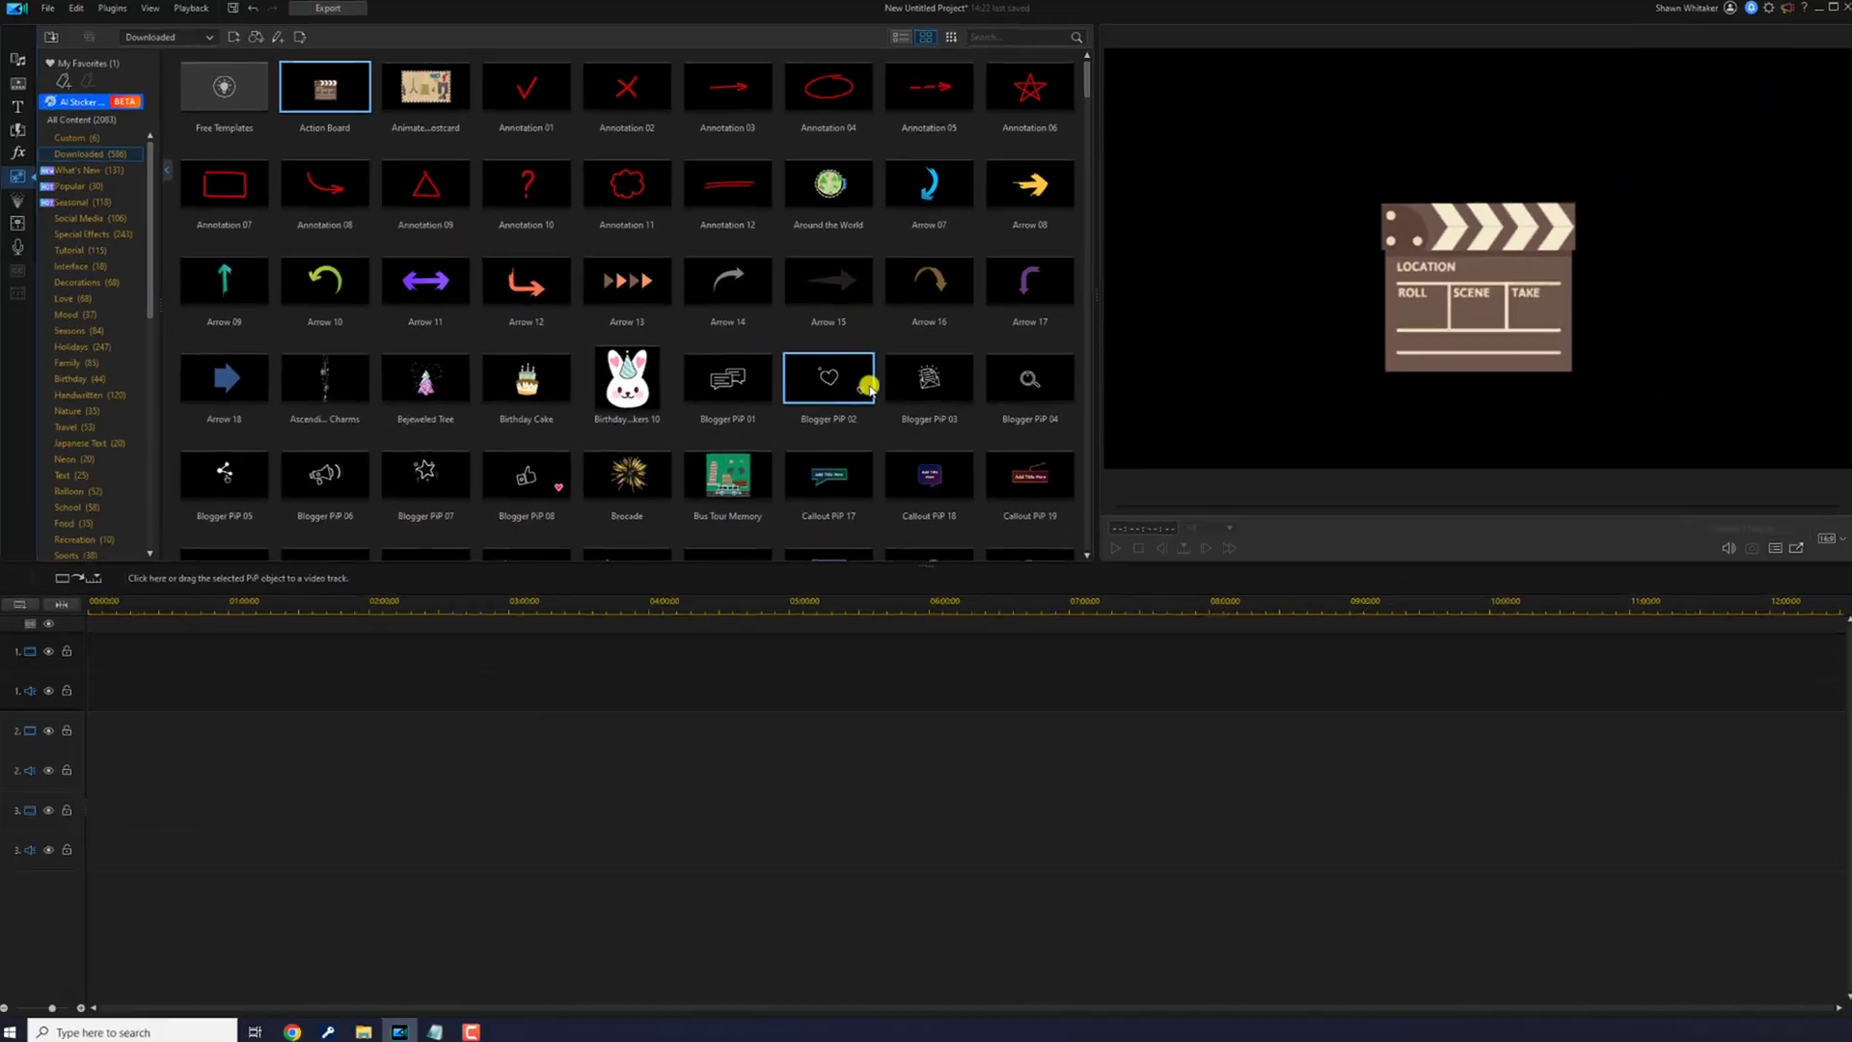